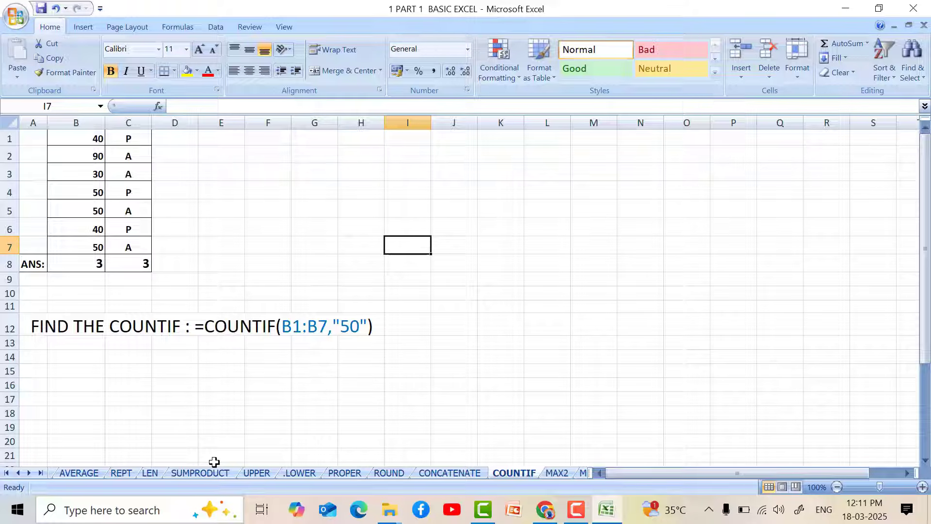
Clear cell B8 on the COUNTIF sheet and enter the formula =COUNTIF(B1:B7,"50") in it.
left_click(69, 269)
key("Delete")
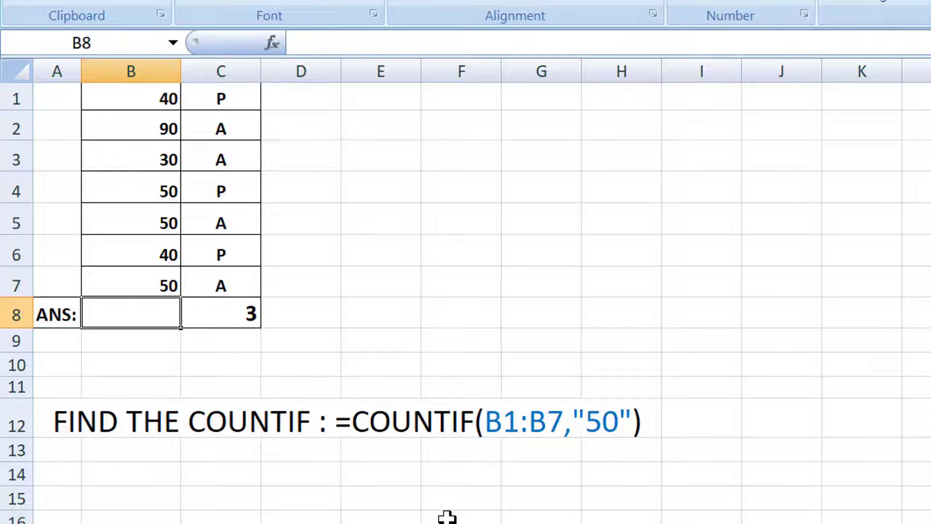
type("=COUNTI")
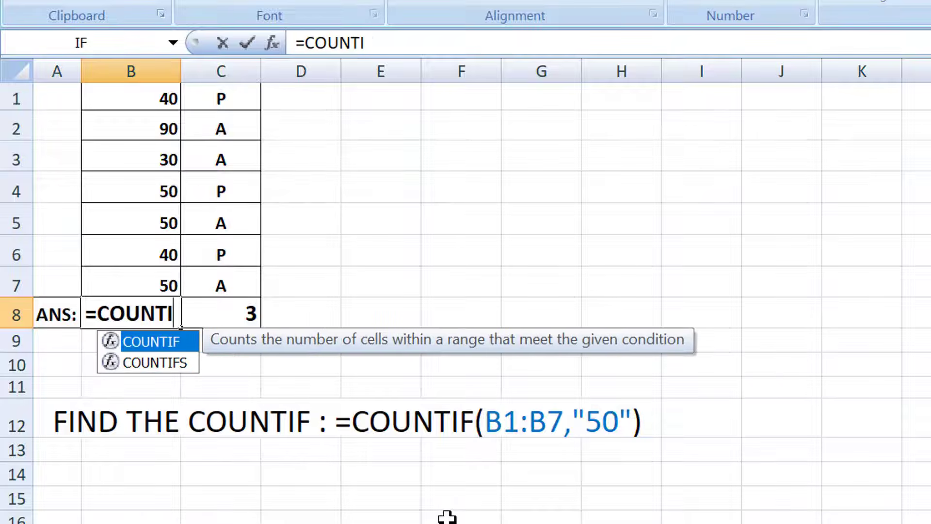
type("F(")
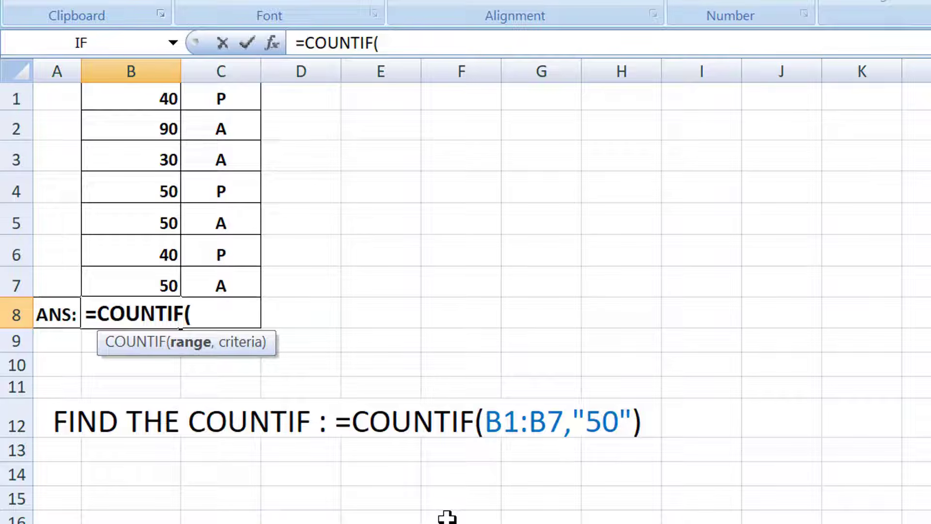
type("B1")
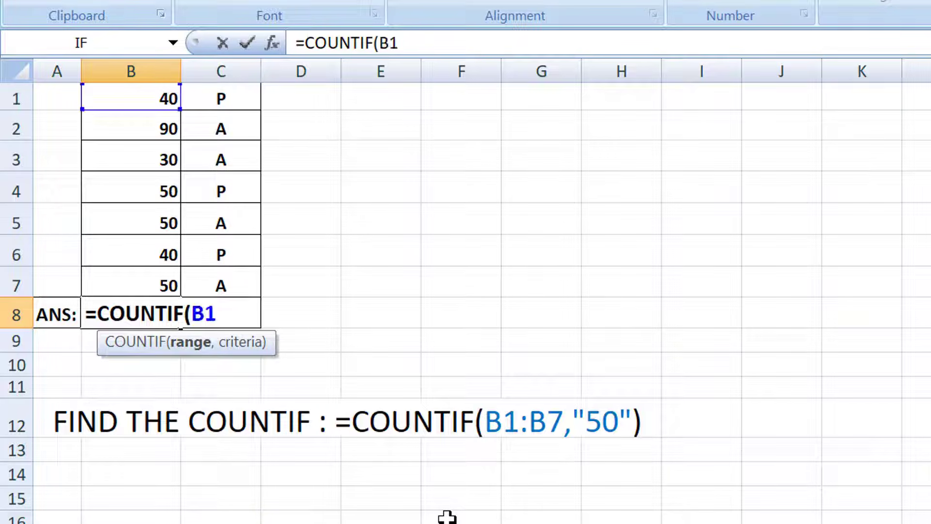
type(":B7")
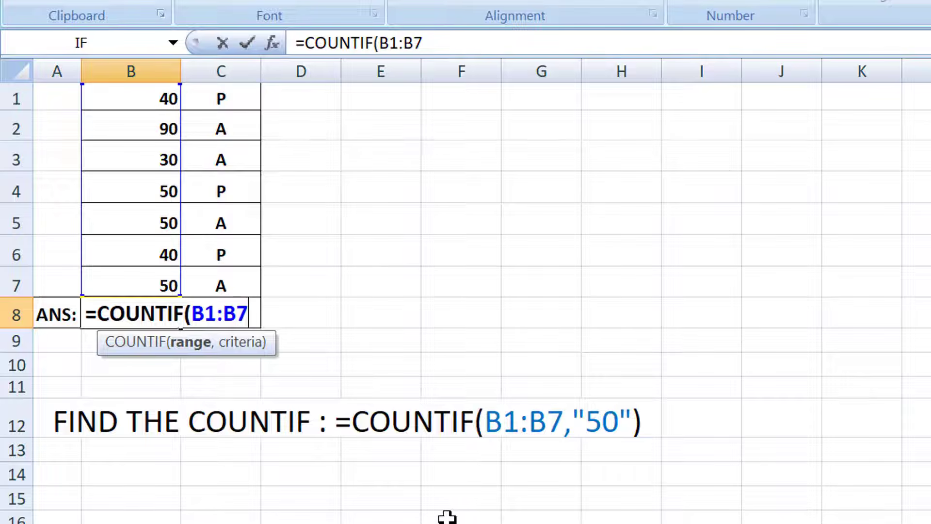
type(",")
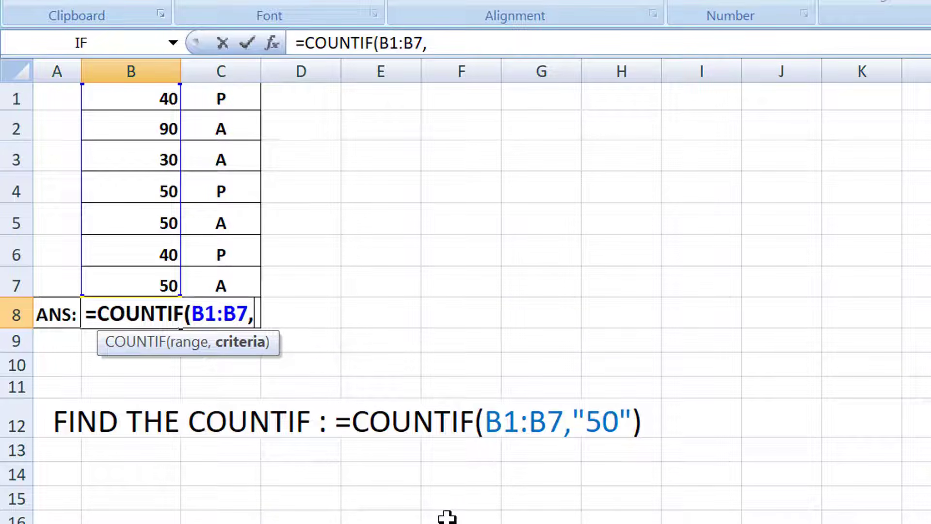
type("\"5")
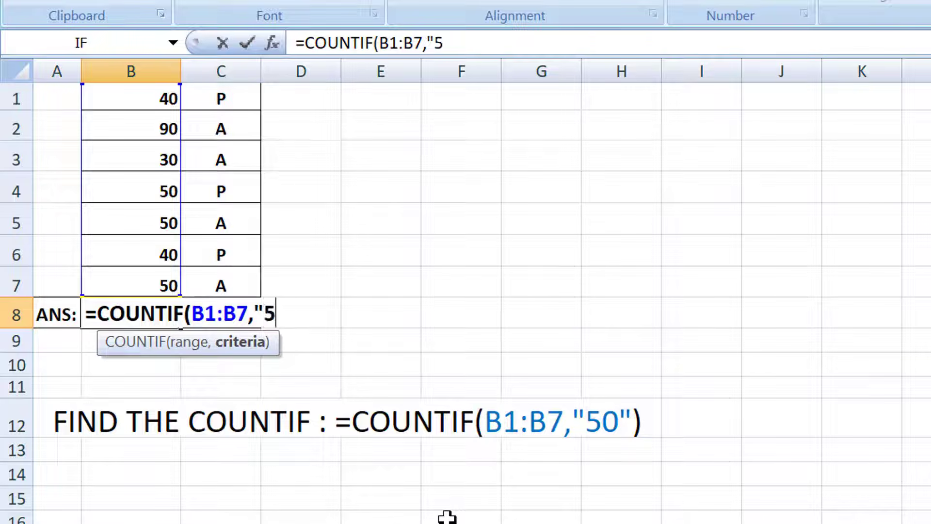
type("0\")")
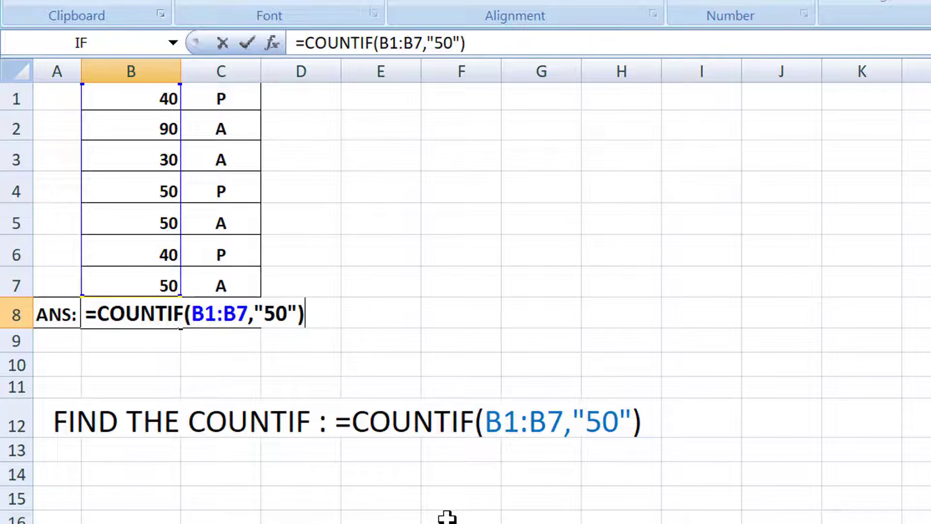
key("Return")
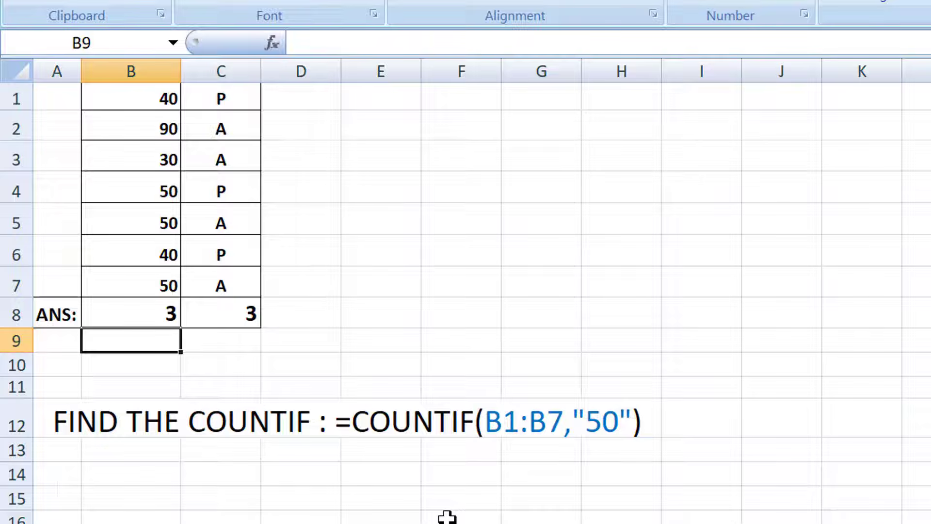
Change the criterion of the COUNTIF formula in cell B8 to "40".
left_click(151, 320)
double_click(154, 317)
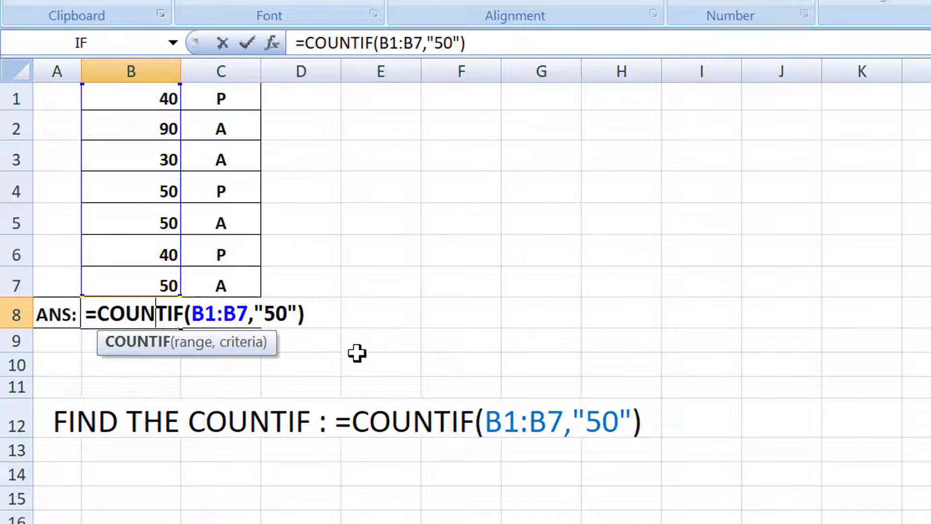
left_click(276, 310)
key("BackSpace")
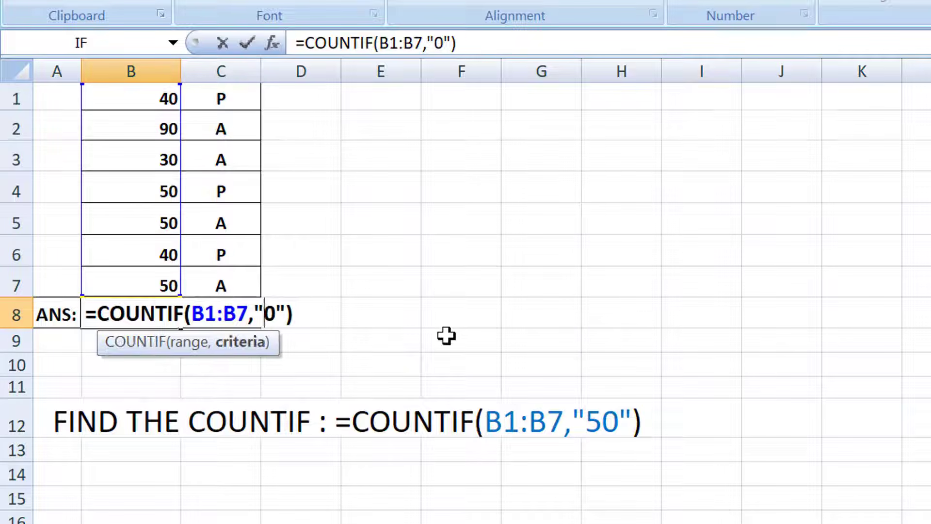
type("4")
key("Return")
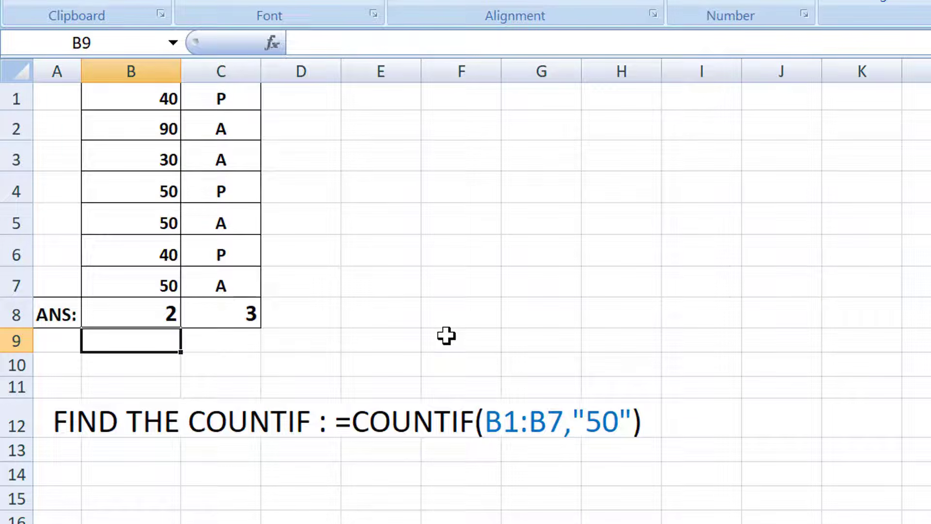
Re-enter the formula =COUNTIF(C1:C7,"P") in cell C8 to count the P entries in column C.
left_click(218, 312)
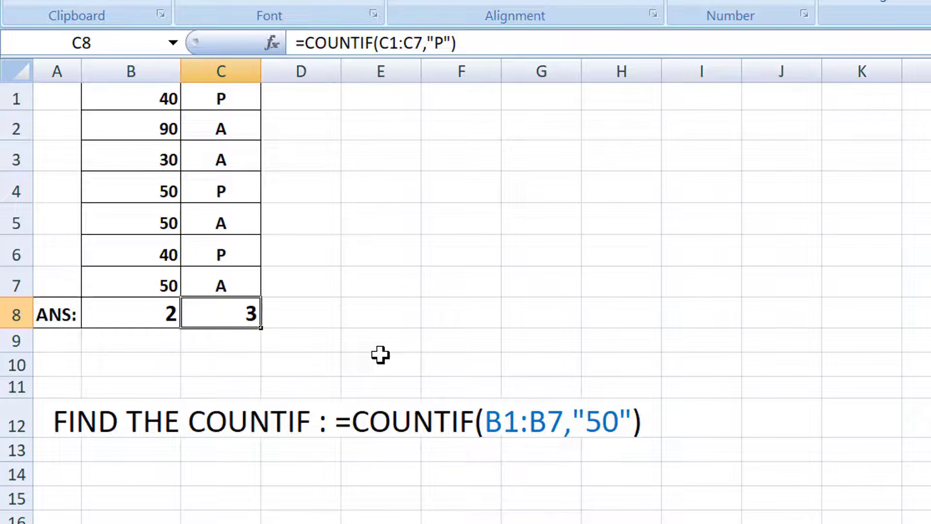
type("=C")
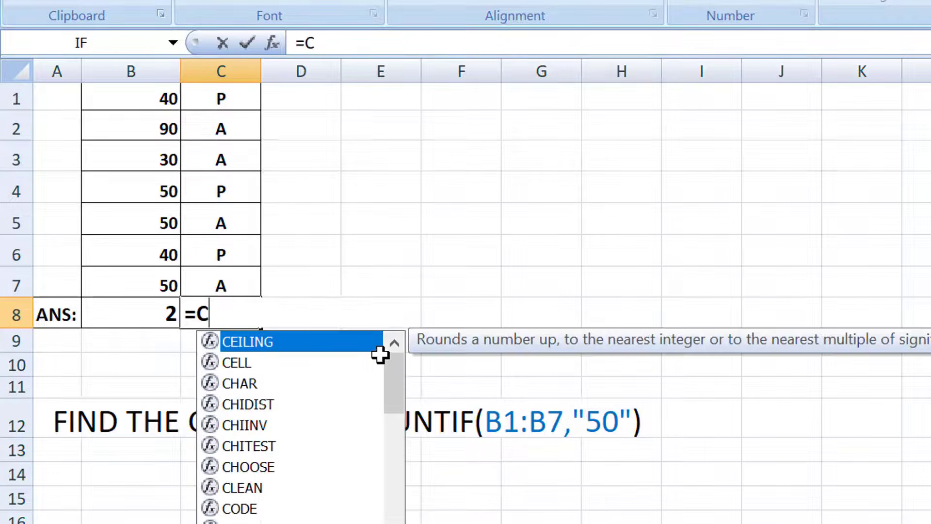
type("OUNTI")
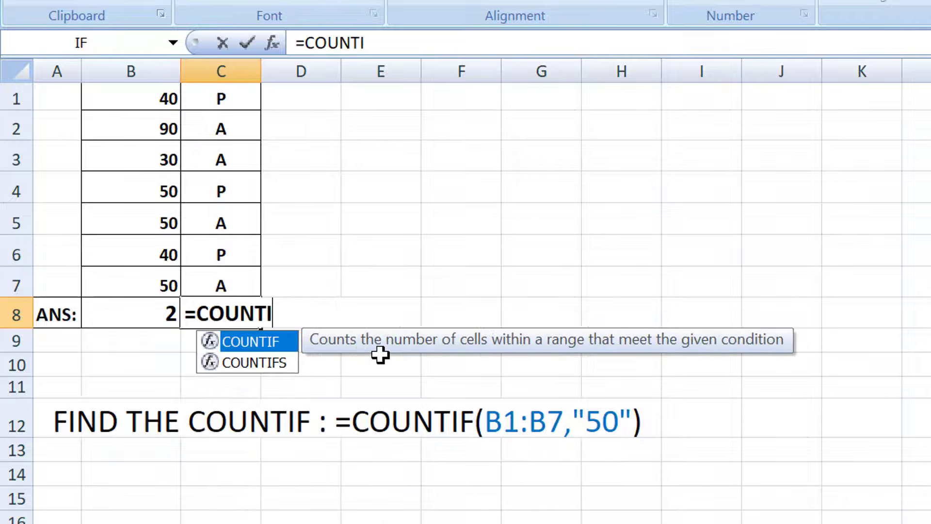
type("F(")
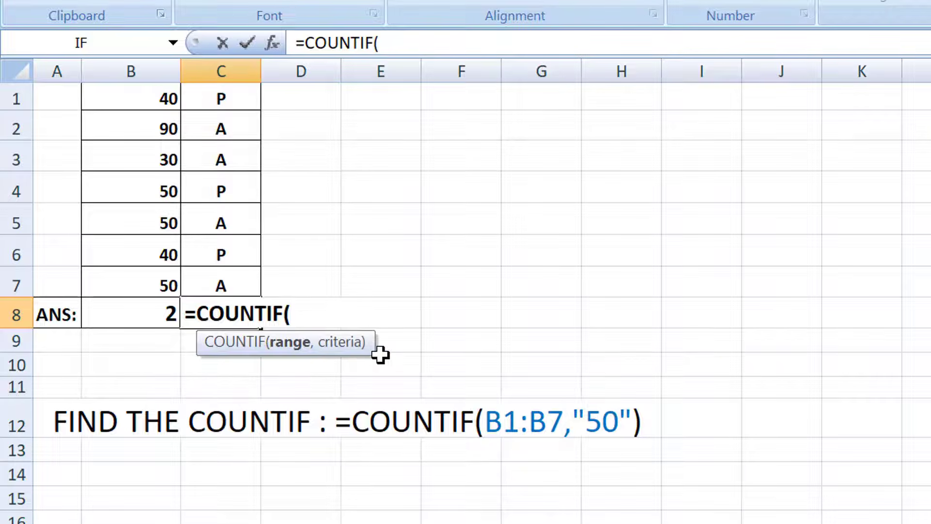
type("C1")
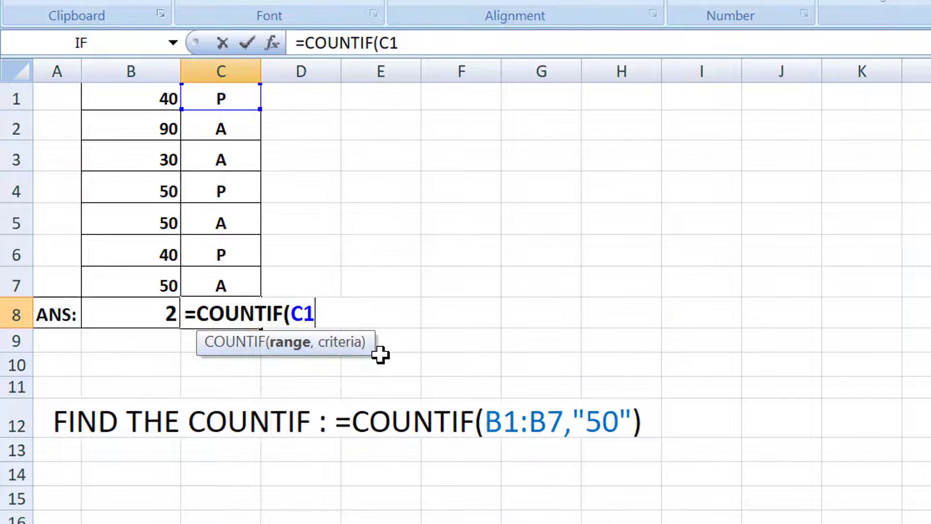
type(":C7")
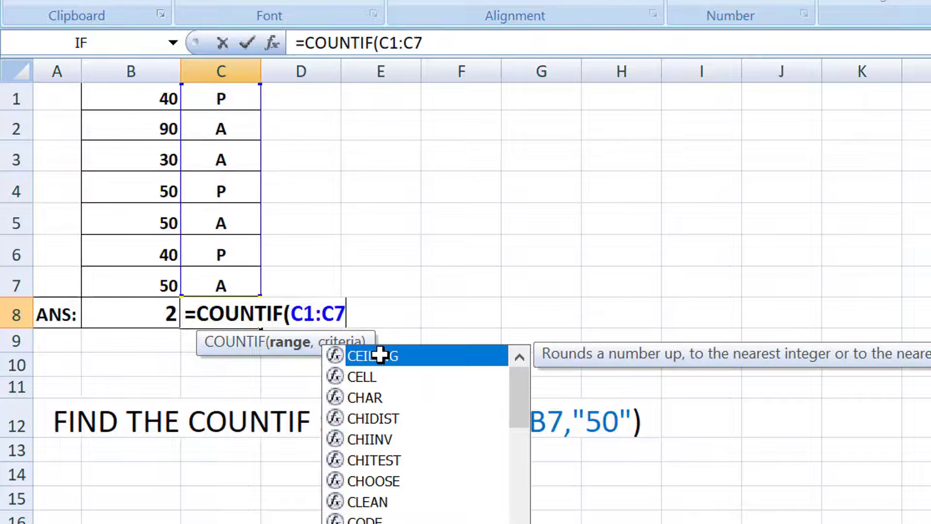
type(",")
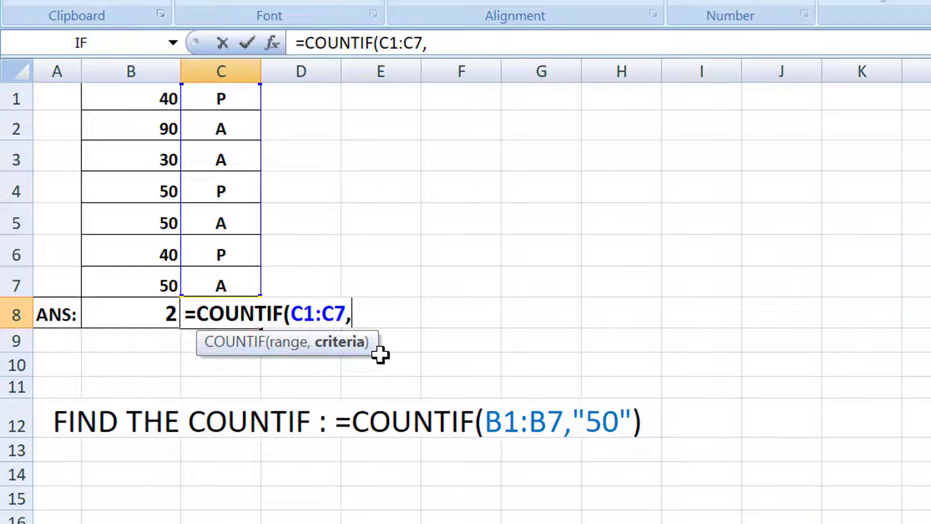
type("\"P\")")
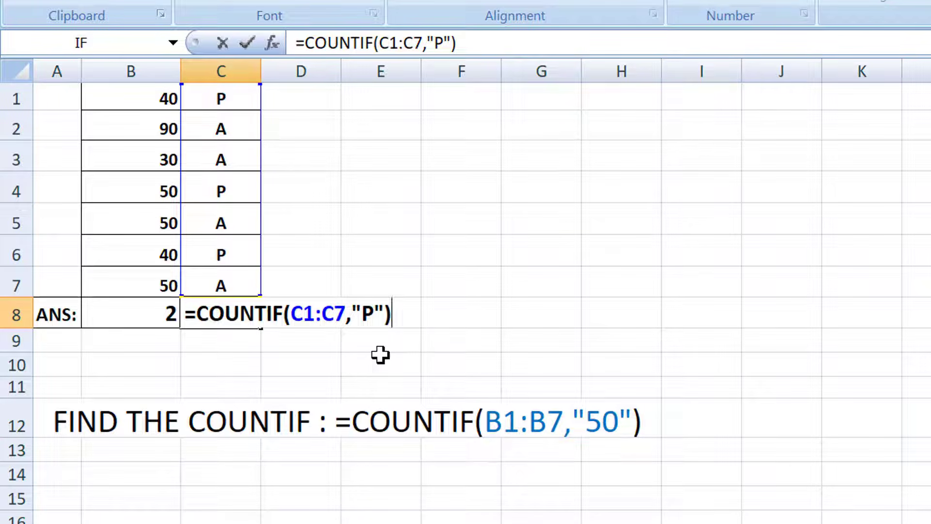
key("Return")
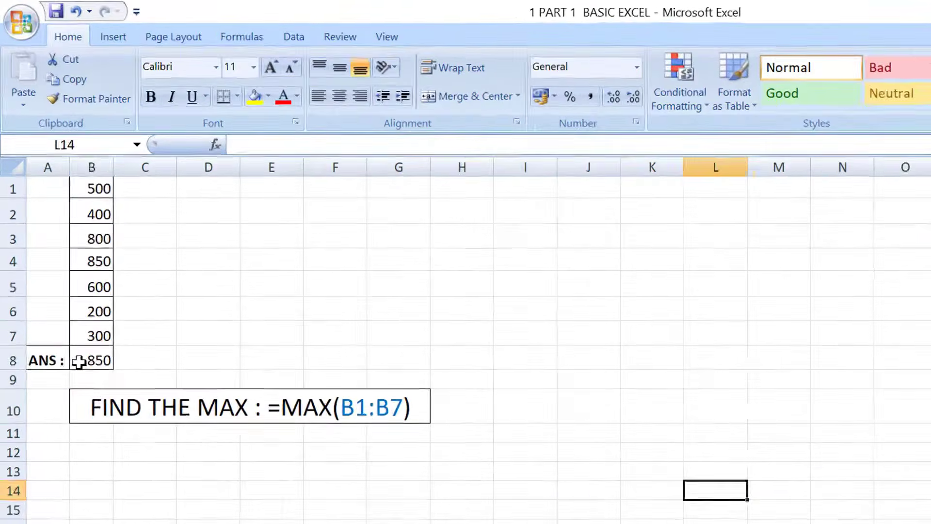
Enter the formula =MAX(B1:B7) in cell B8 of the MAX2 sheet.
left_click(63, 264)
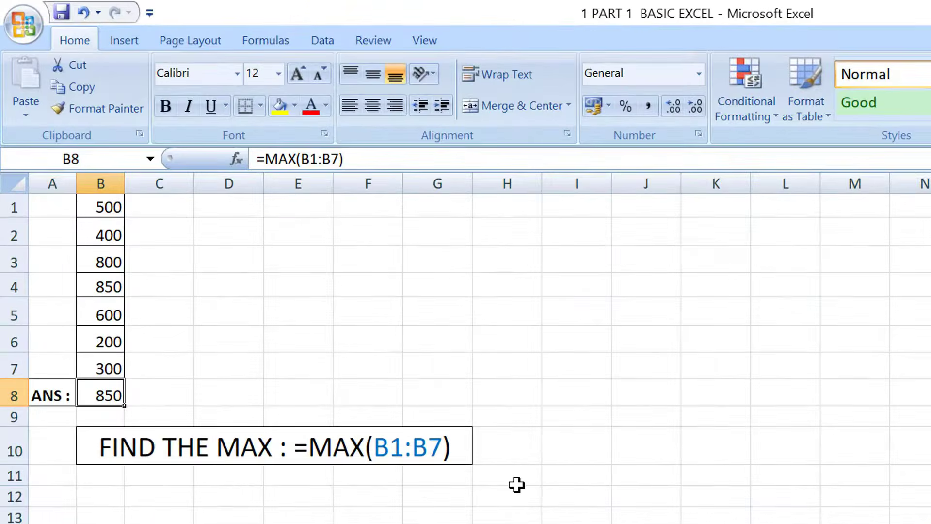
type("=MAX")
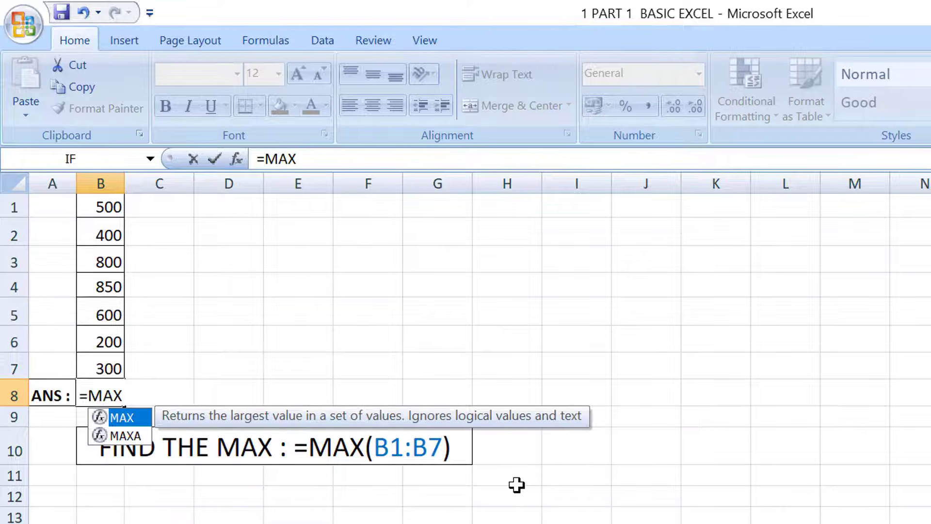
type("(")
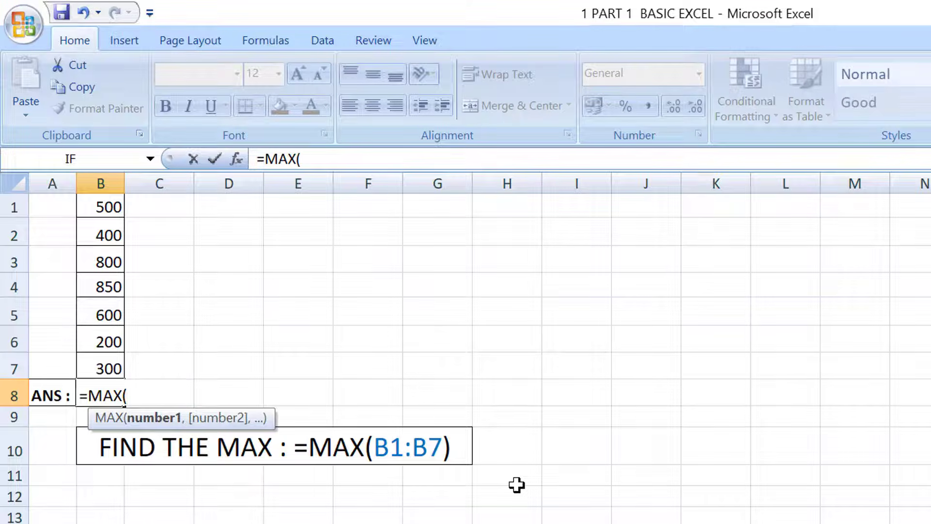
type("B1:")
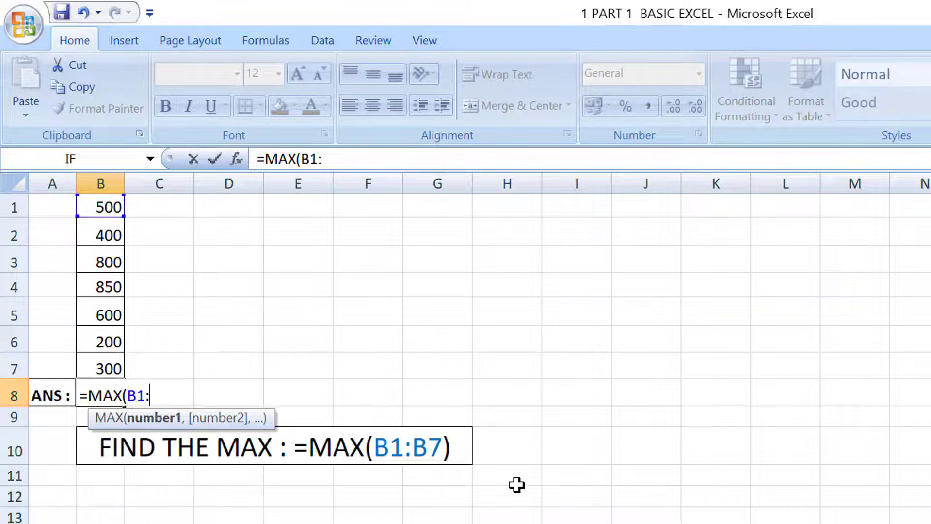
type("B7)")
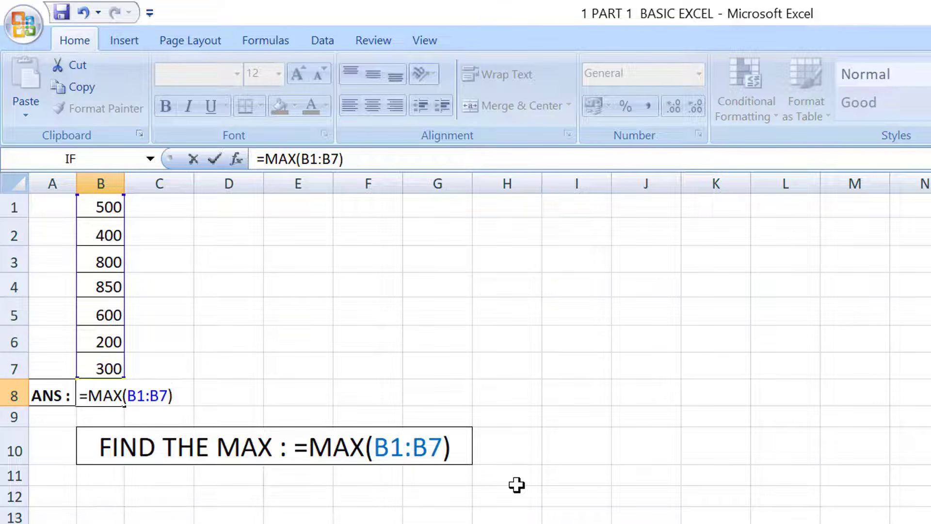
key("Return")
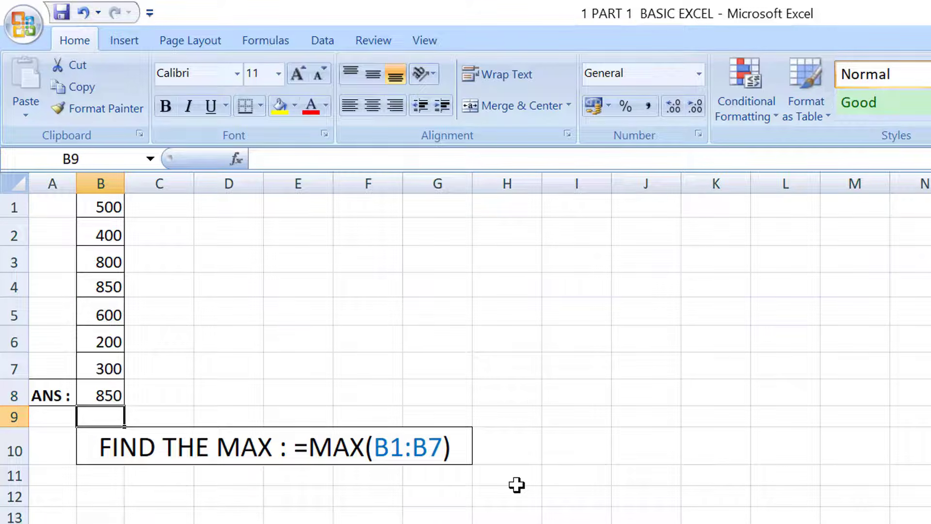
Set cell B3 to 850 and cell B5 to 900 in the MAX2 sheet's number list.
left_click(109, 262)
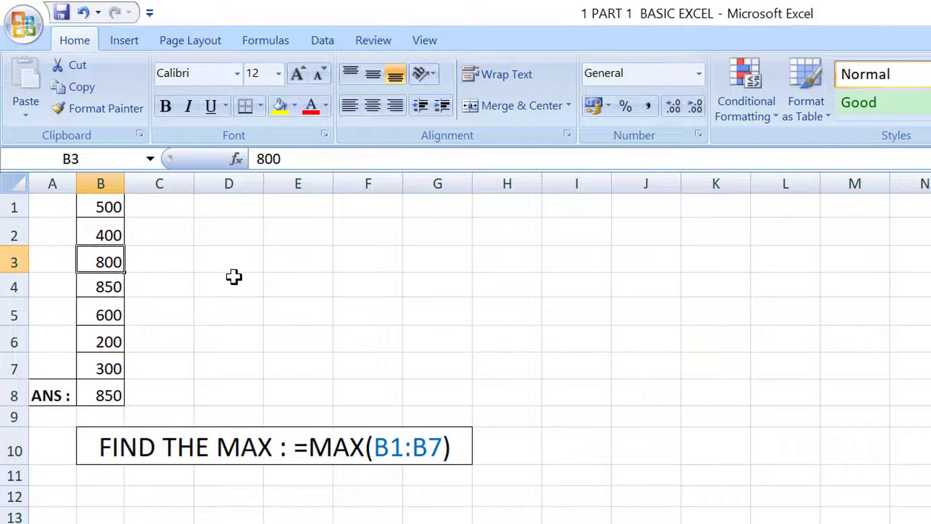
type("850")
key("Return")
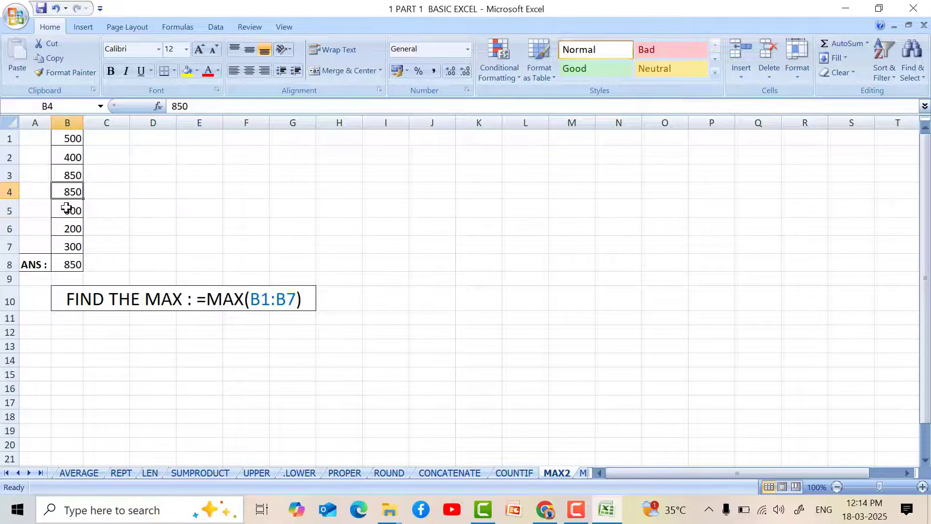
left_click(68, 210)
type("900")
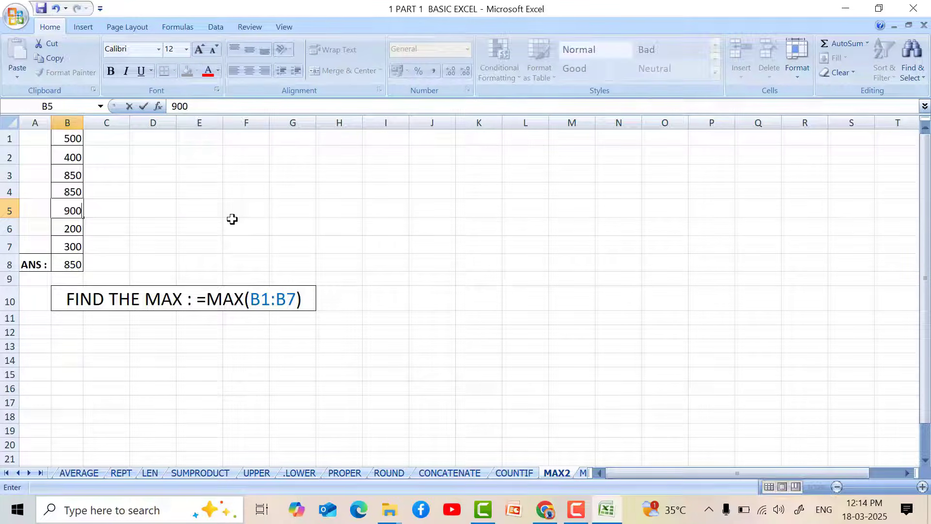
left_click(233, 220)
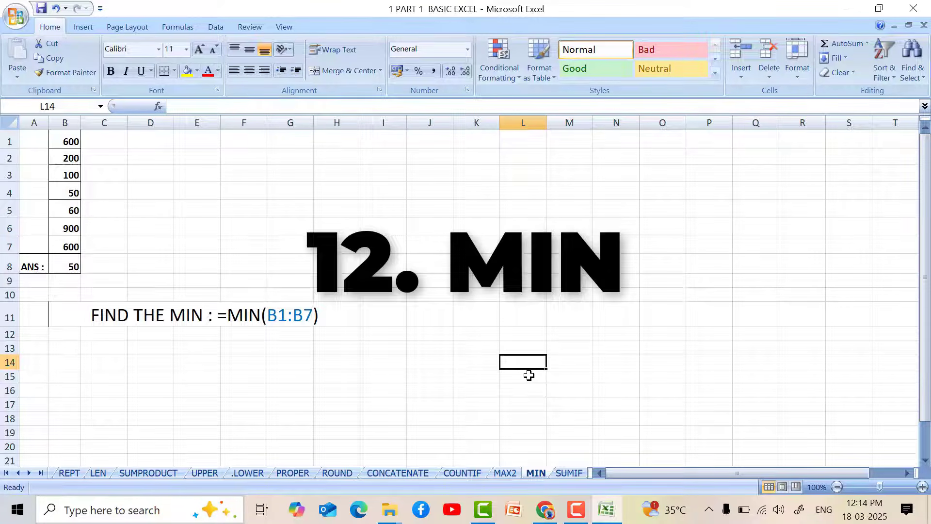
Enter the formula =MIN(B1:B7) in cell B8 of the MIN sheet.
left_click(74, 265)
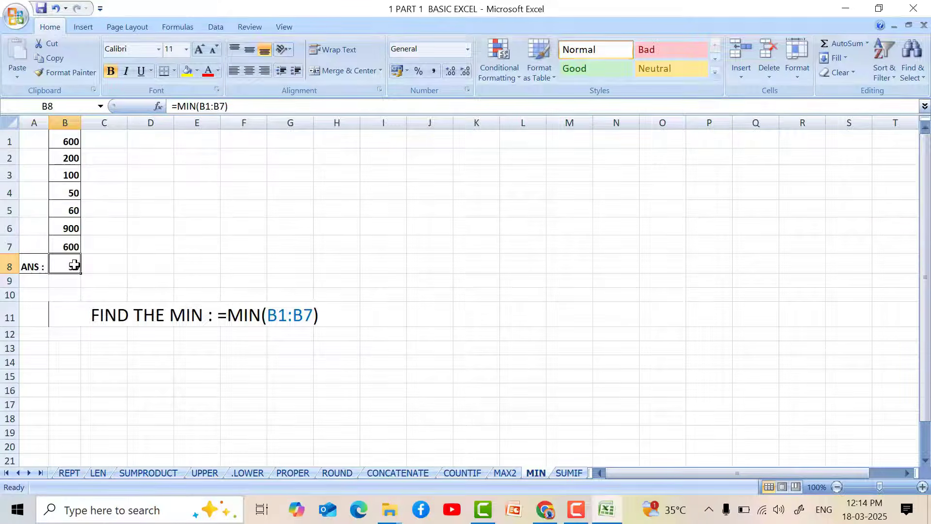
type("=MIN")
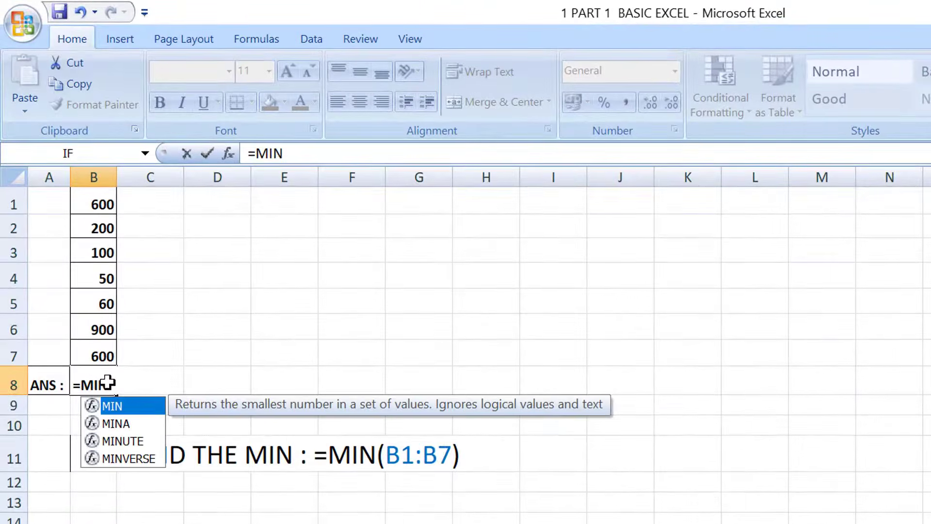
type("(")
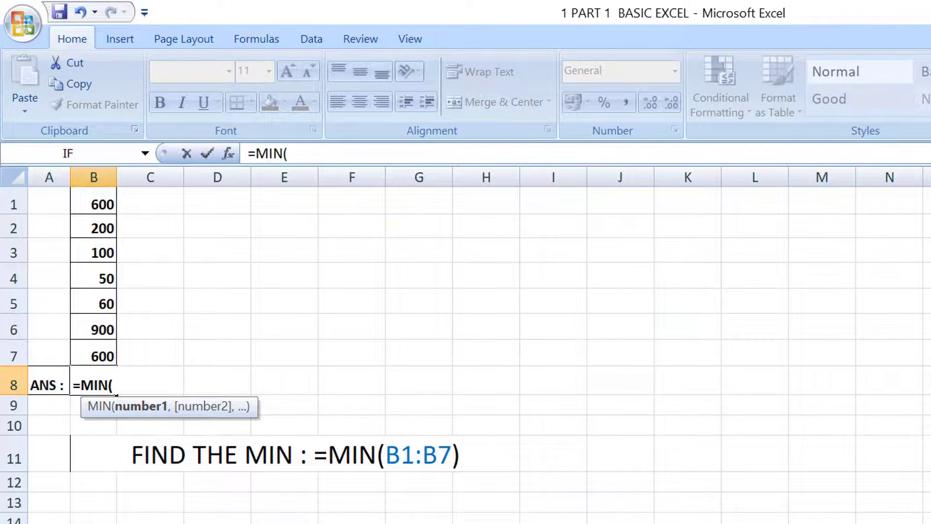
type("B1:")
type("B")
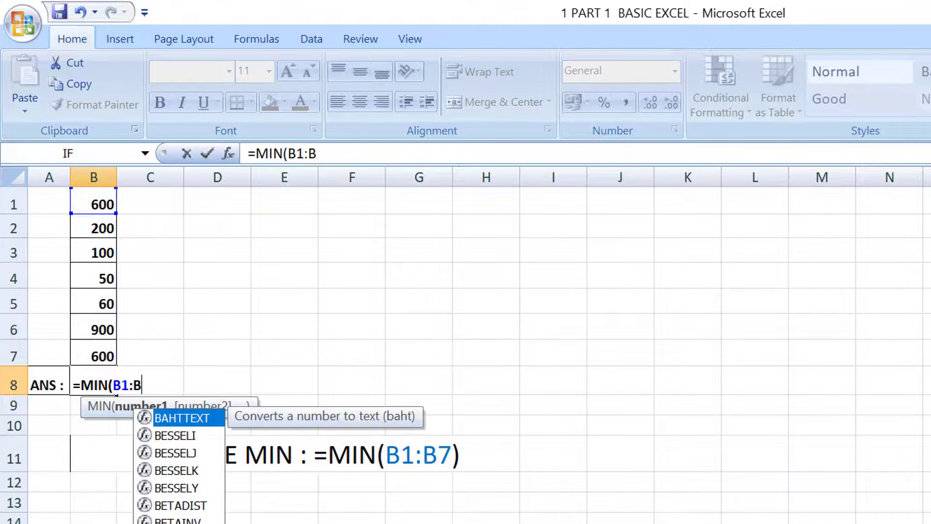
type("7)")
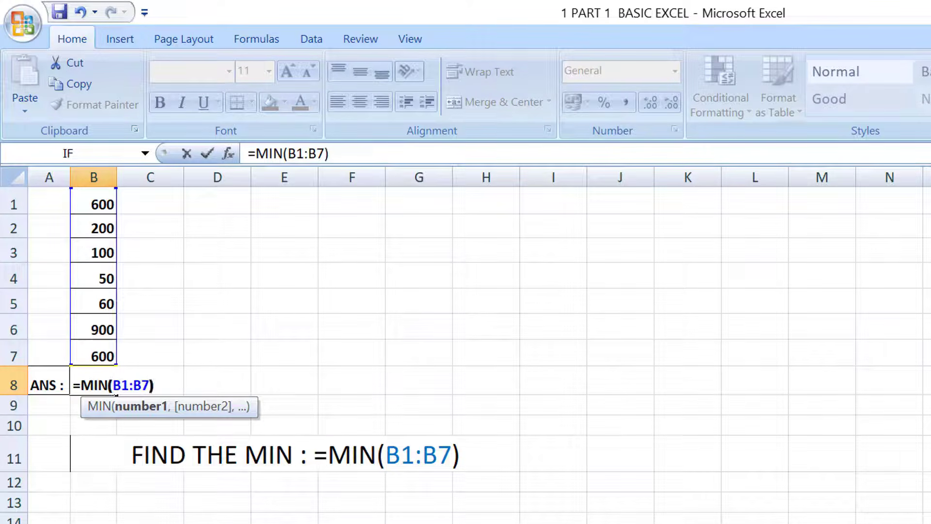
key("Return")
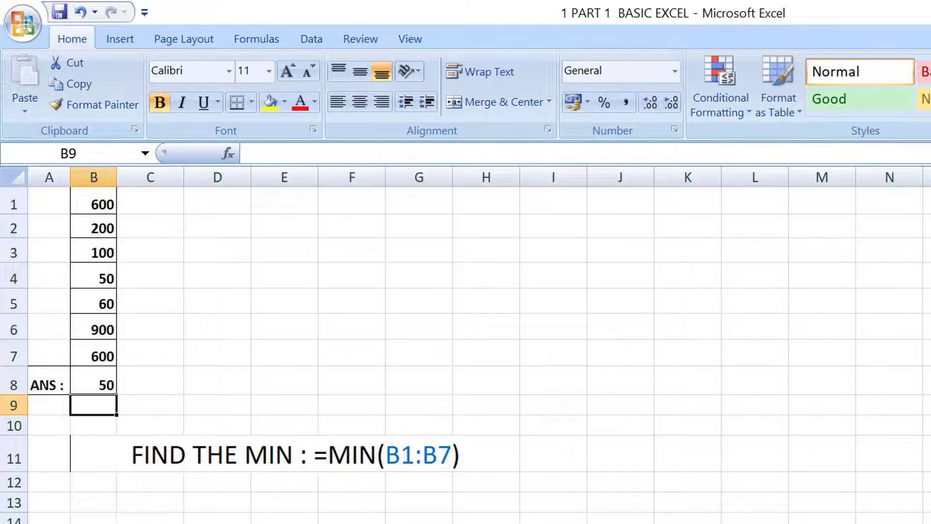
Set cell B7 to 10 in the MIN sheet's number list.
left_click(100, 355)
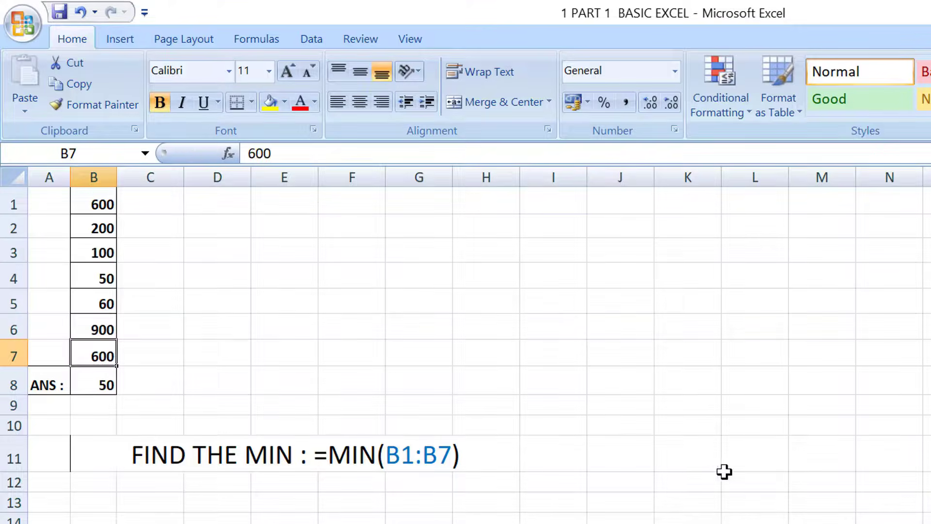
type("1")
type("0")
key("Return")
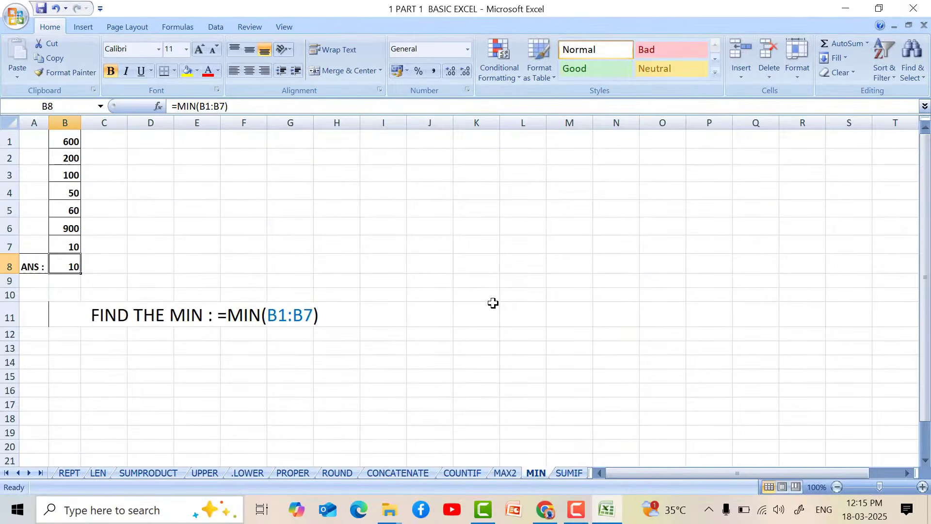
left_click(493, 303)
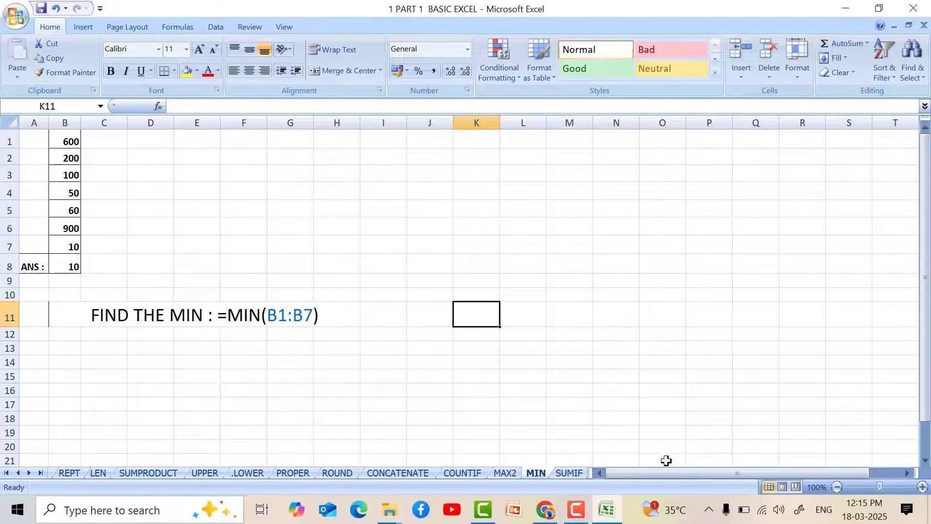
Enter the formula =SUMIF(B1:B7,"50") in cell B8 of the SUMIF sheet.
left_click(568, 473)
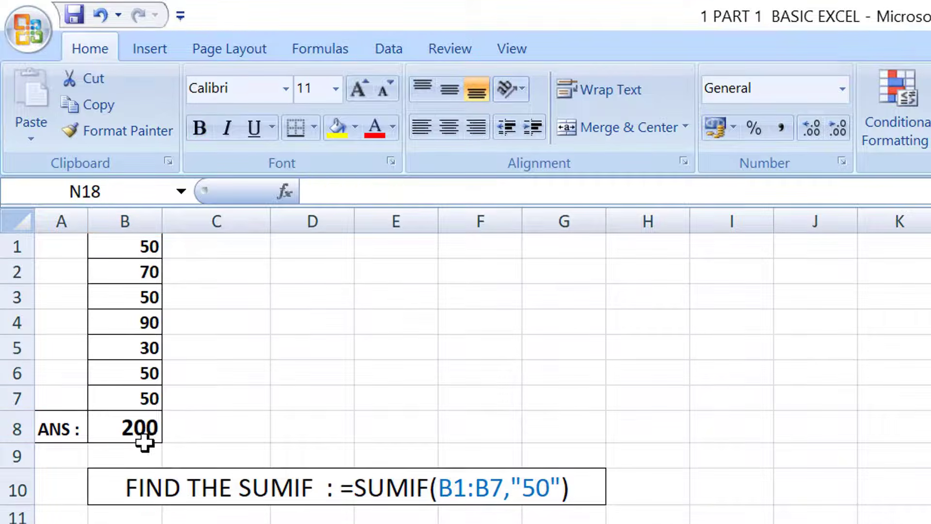
left_click(84, 242)
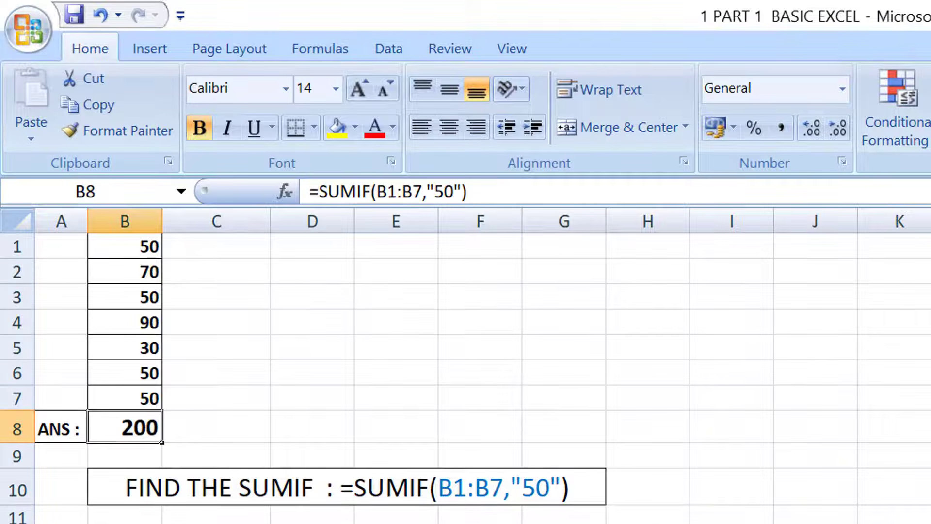
type("=SUM")
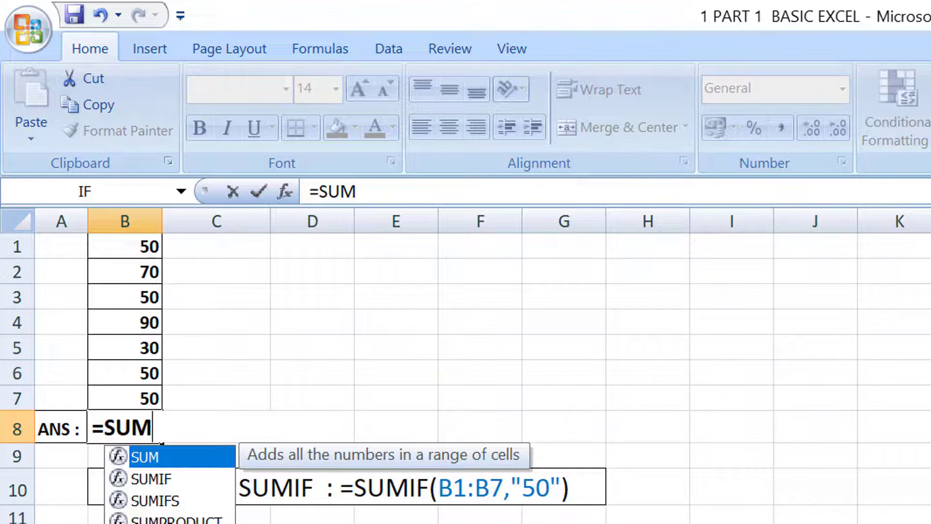
type("IF")
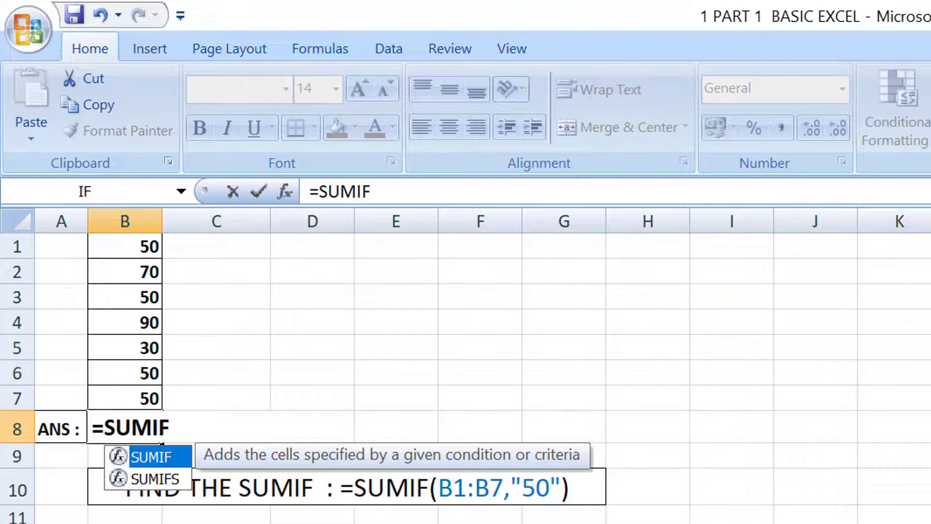
type("(")
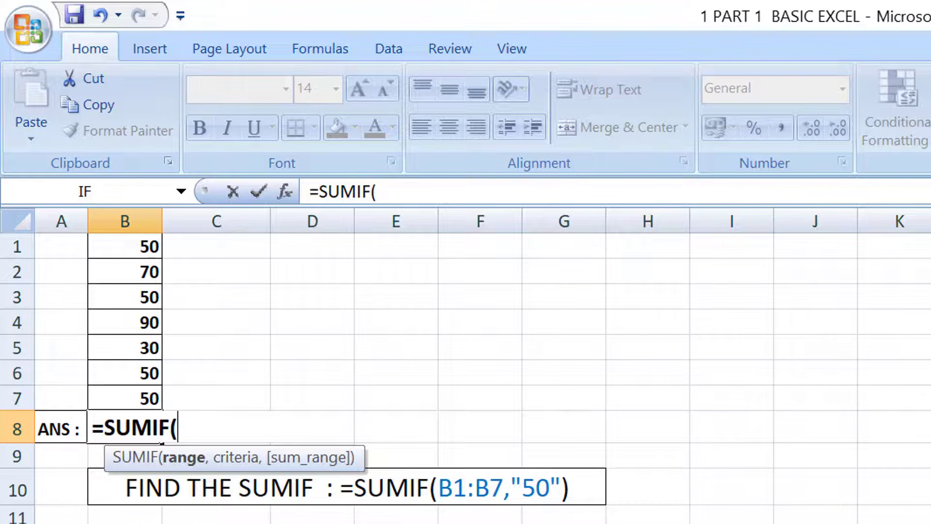
type("B1:")
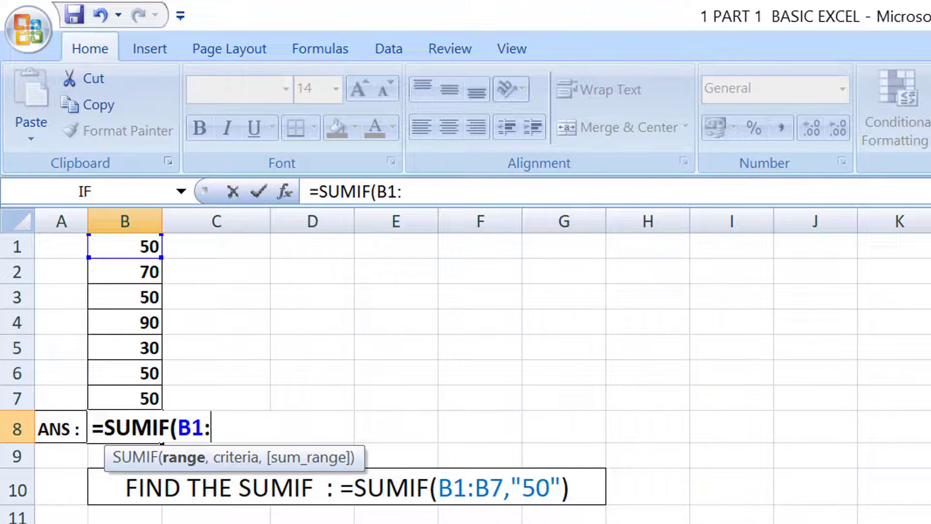
type("B7")
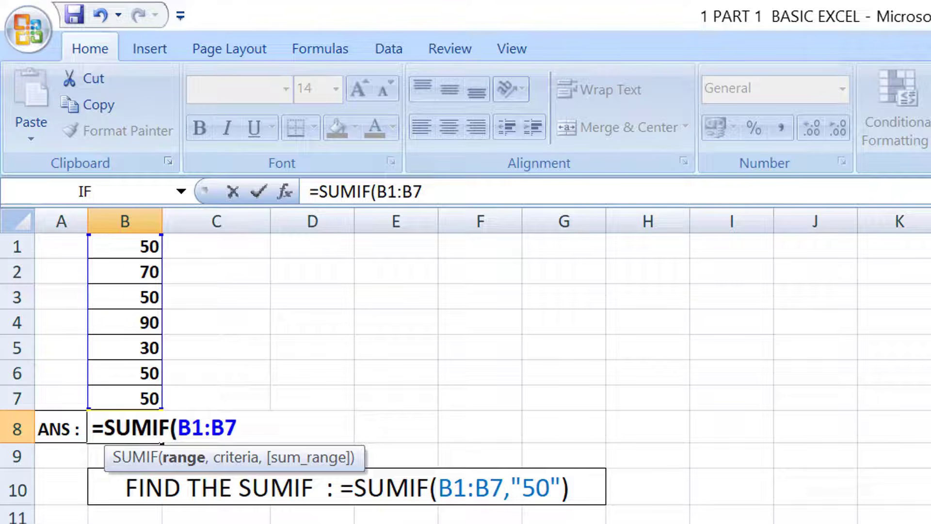
type(",\"")
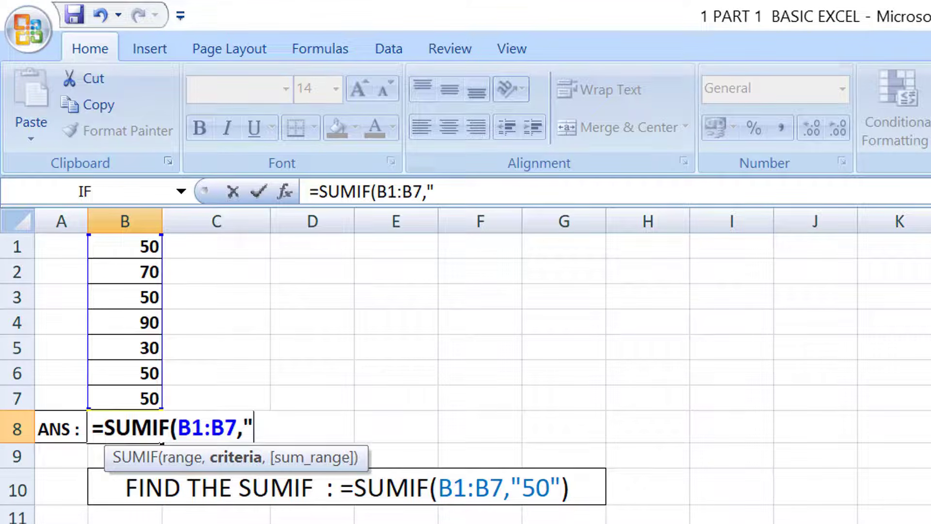
type("50")
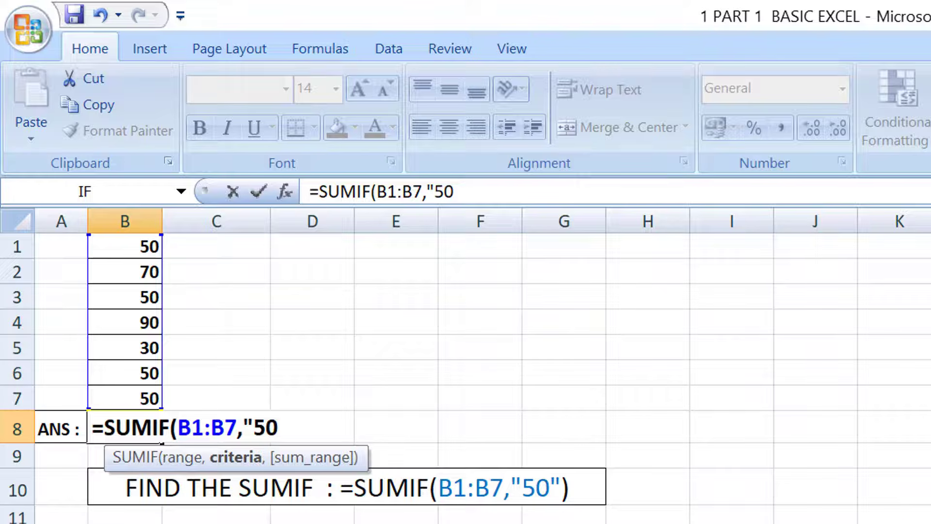
type("\")")
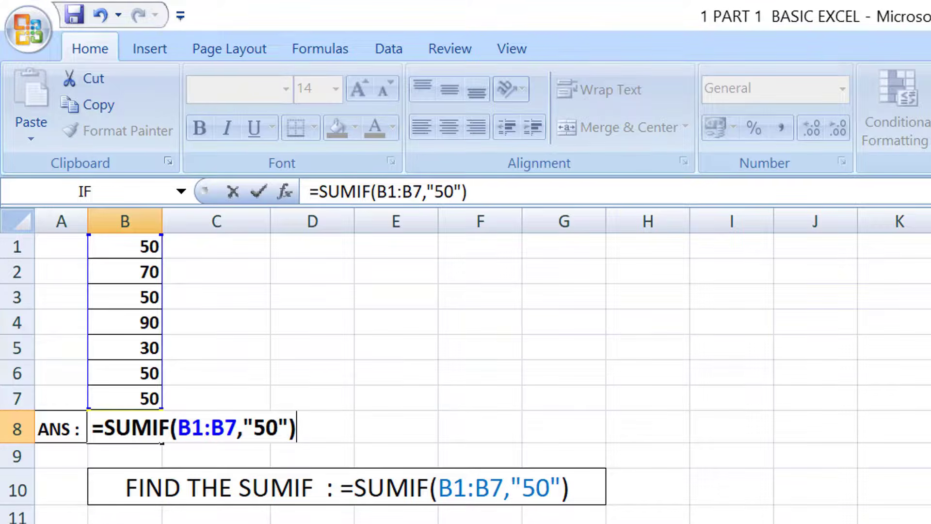
key("Return")
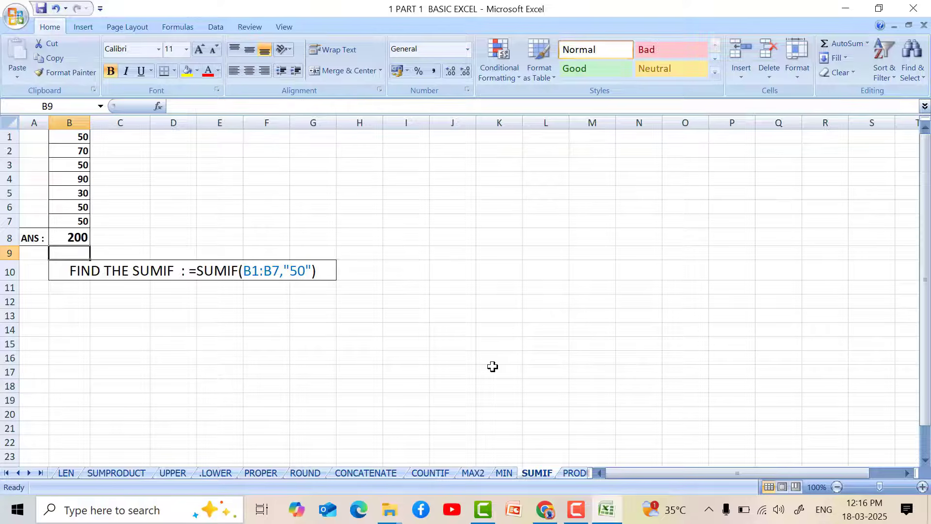
Set cell B4 to 50 in the SUMIF sheet's number list.
left_click(69, 179)
type("50")
key("Return")
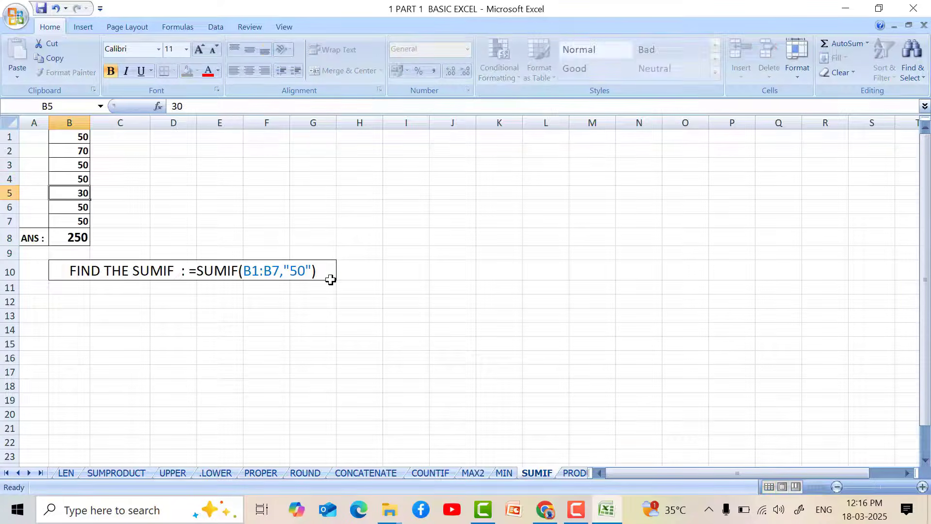
left_click(315, 224)
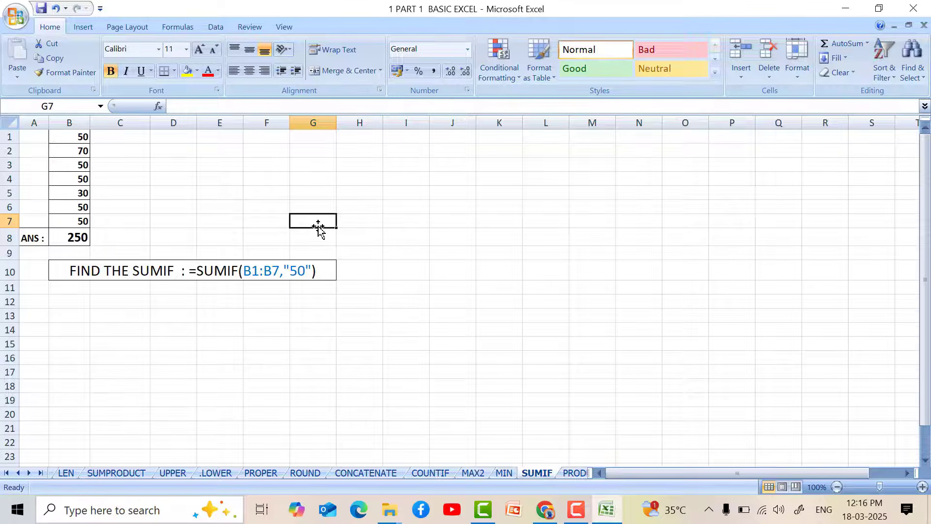
Enter the formula =PRODUCT(B1:B2) in cell B3 of the PRODUCT sheet.
key("ctrl+Page_Down")
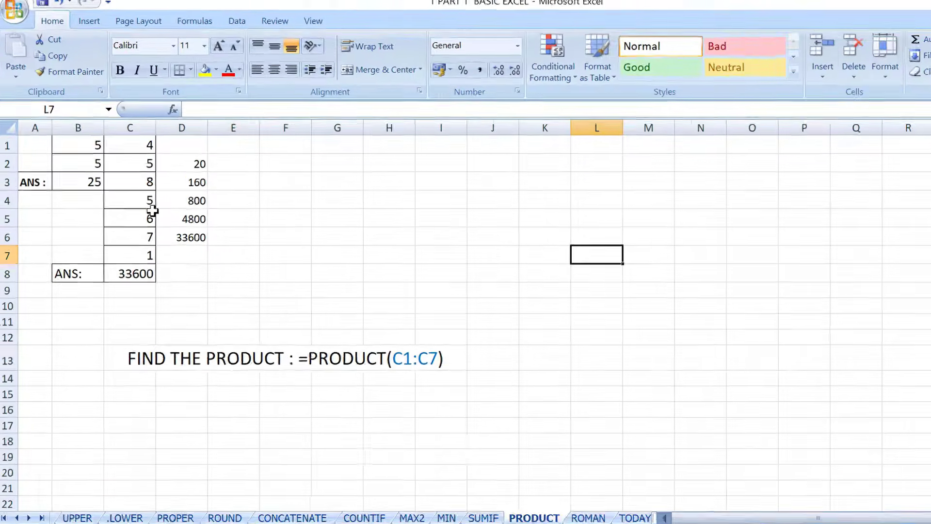
left_click(78, 171)
type("=")
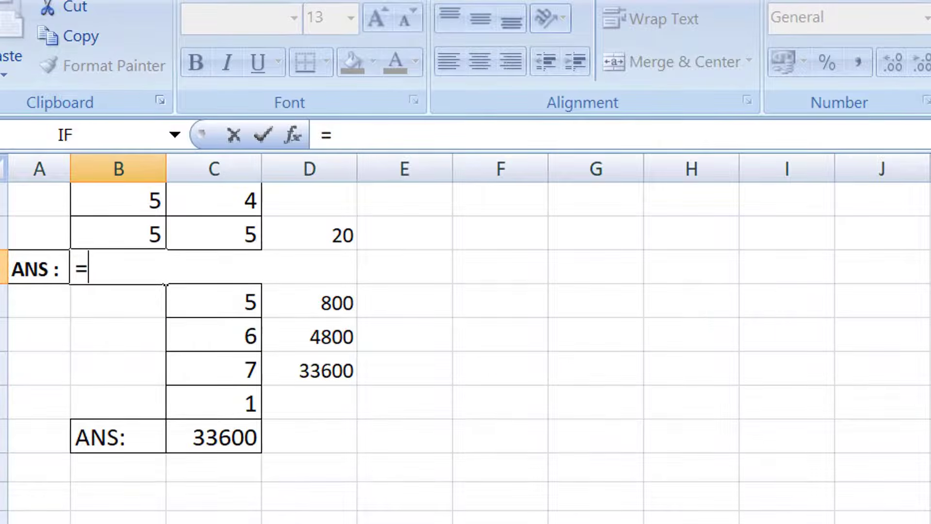
type("PRODUCT(")
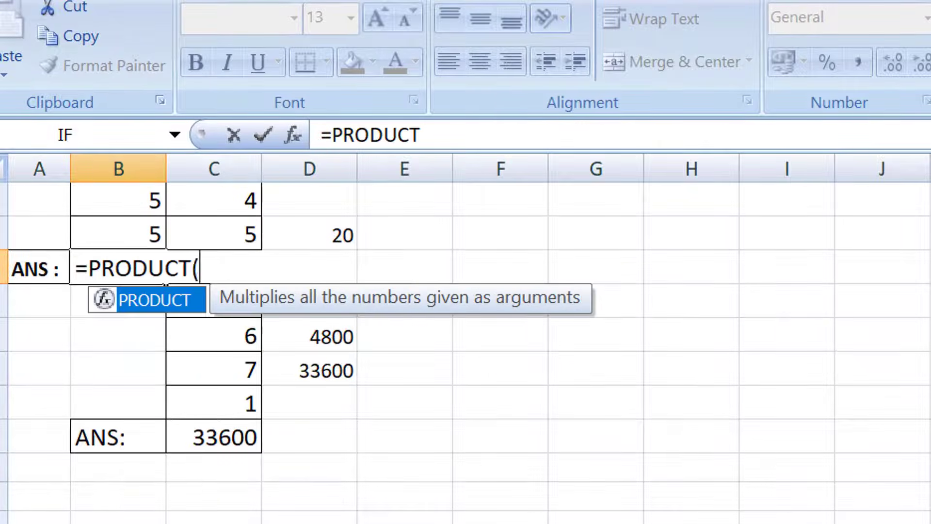
type("B")
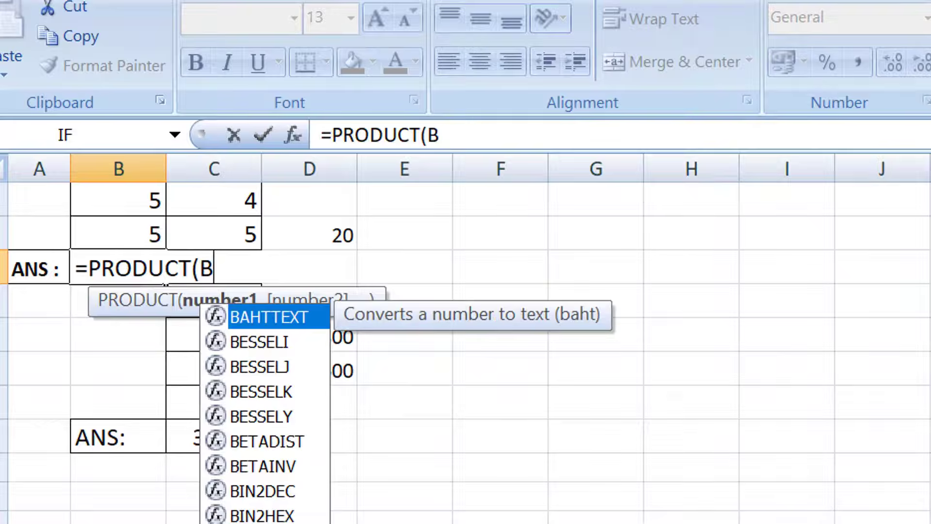
type("1:B2)")
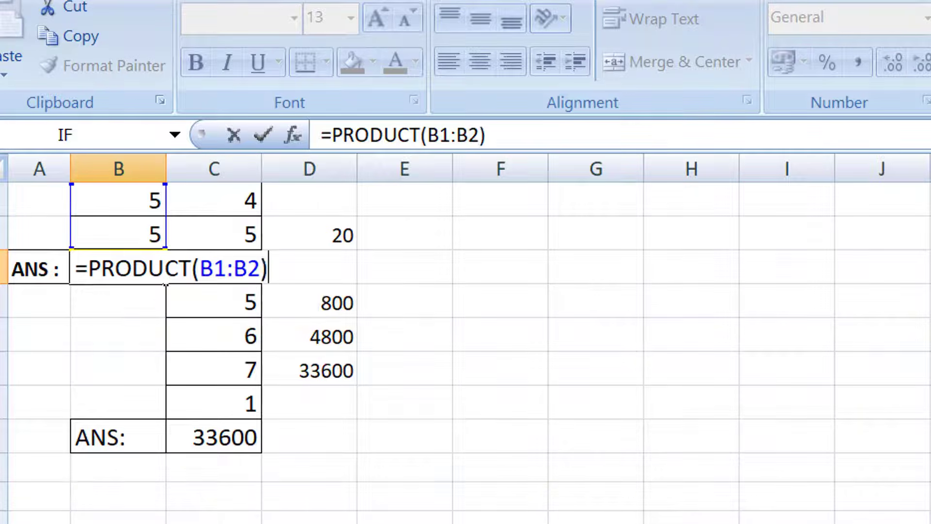
key("Return")
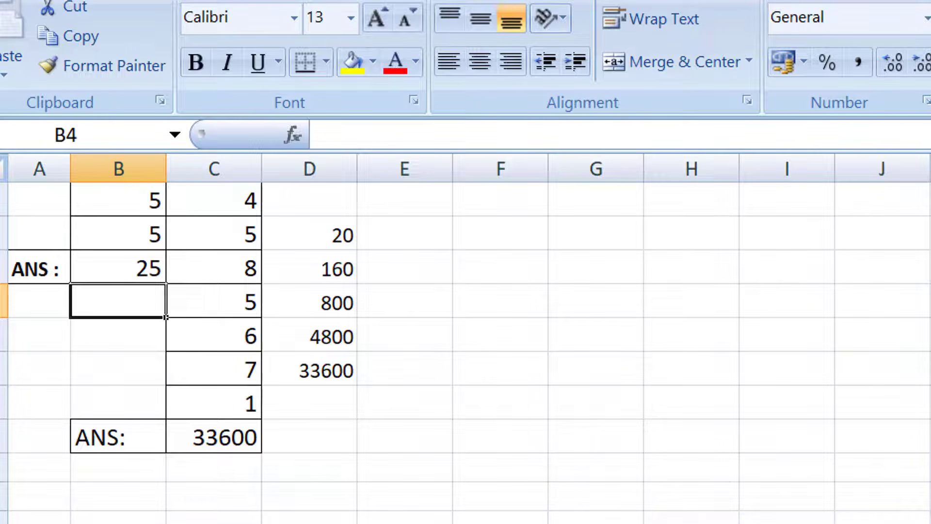
Enter the formula =PRODUCT(C1:C7) in cell C8 of the PRODUCT sheet.
left_click(235, 441)
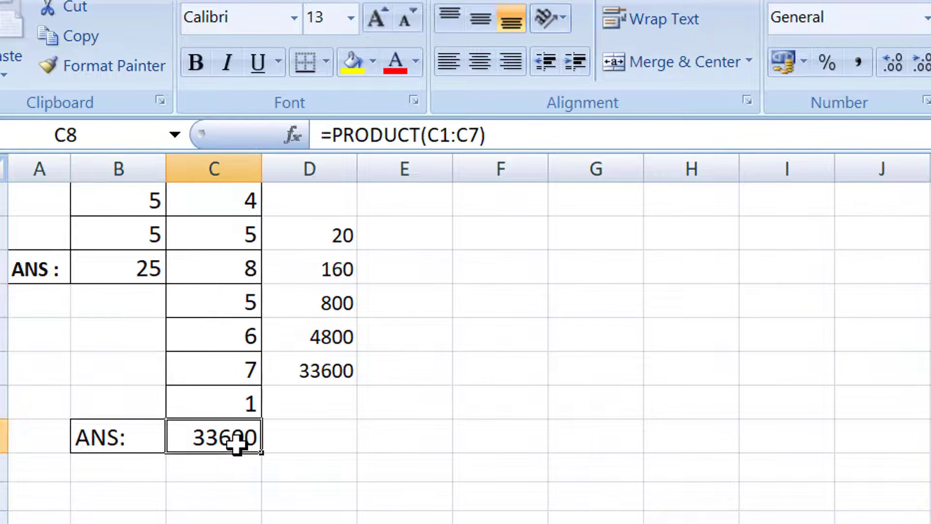
type("=")
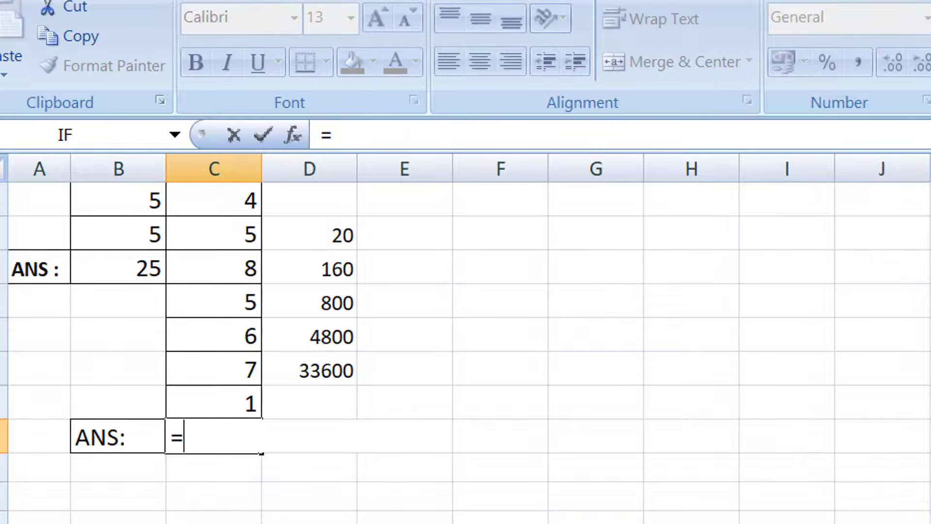
type("PRODUCT")
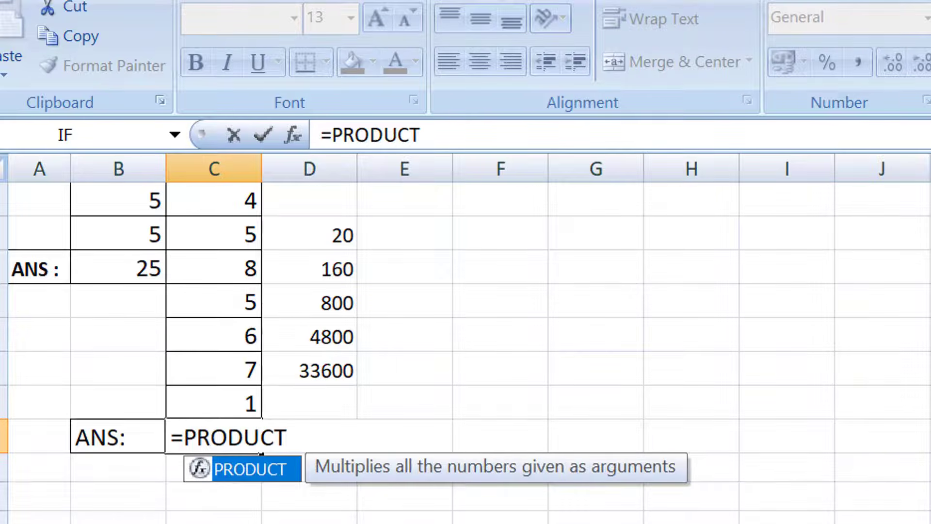
type("(")
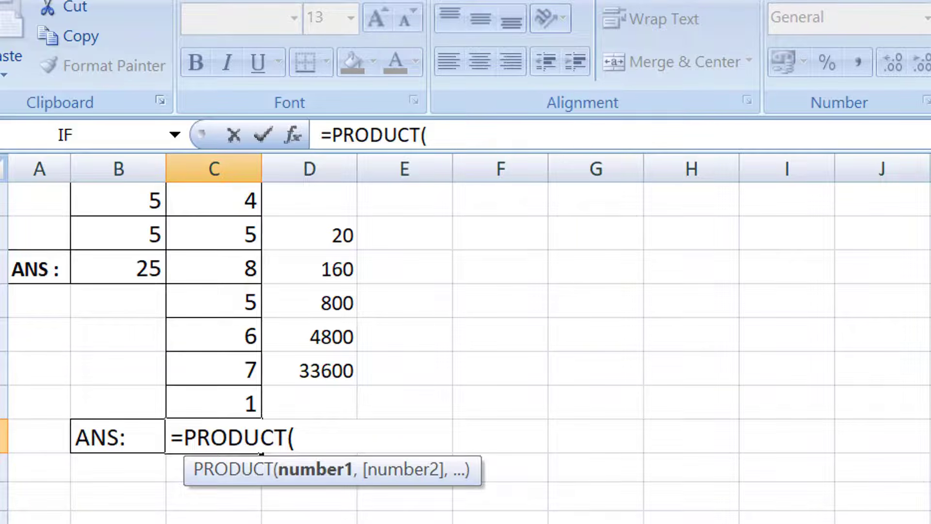
type("C1")
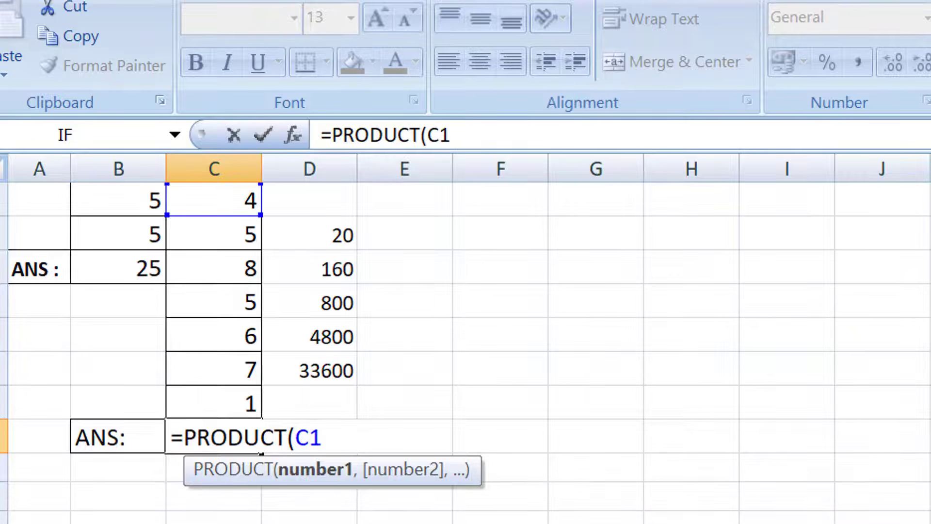
type(":C")
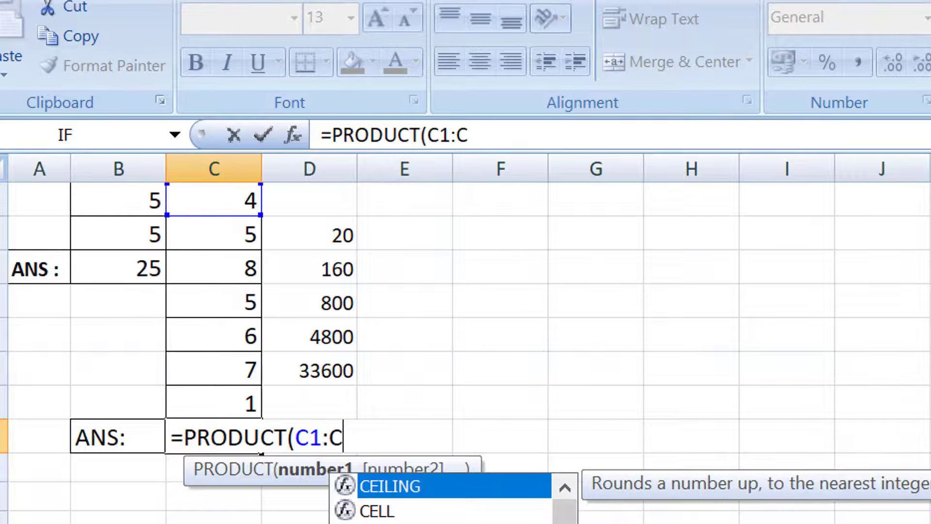
type("7")
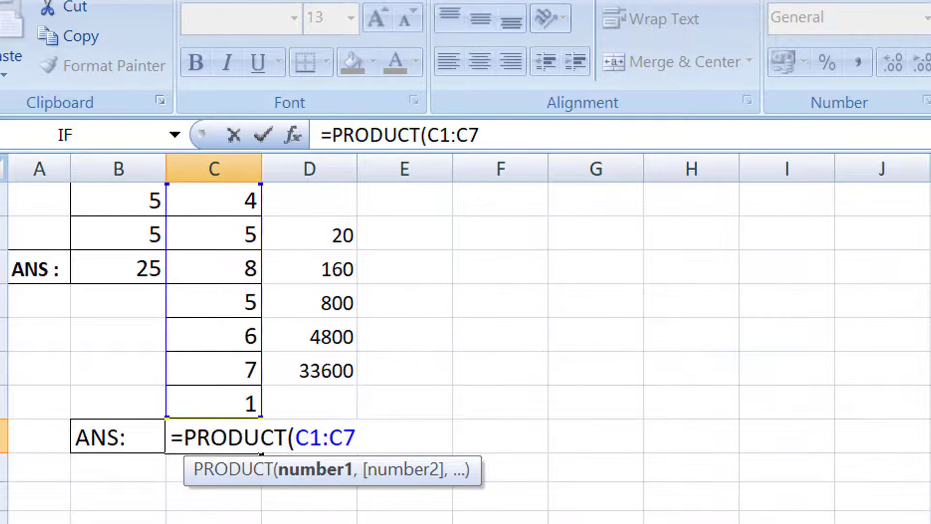
type(")")
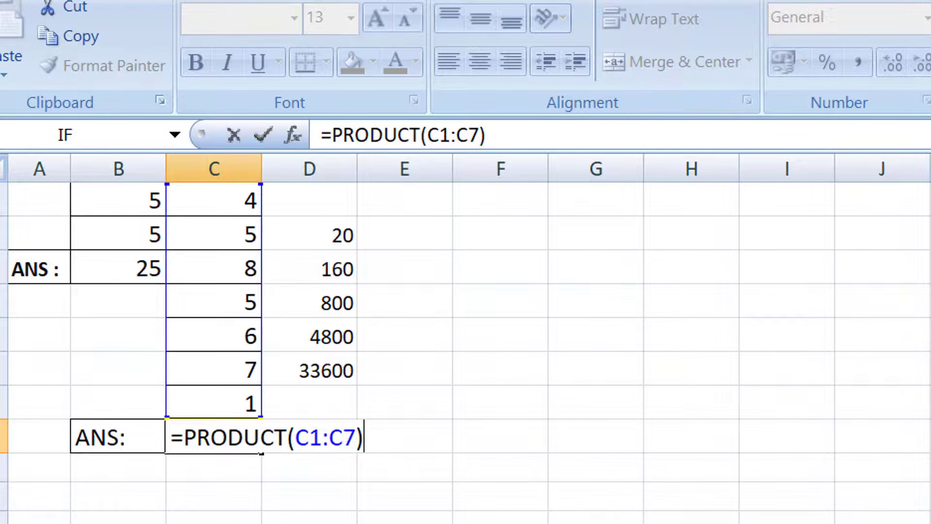
key("Return")
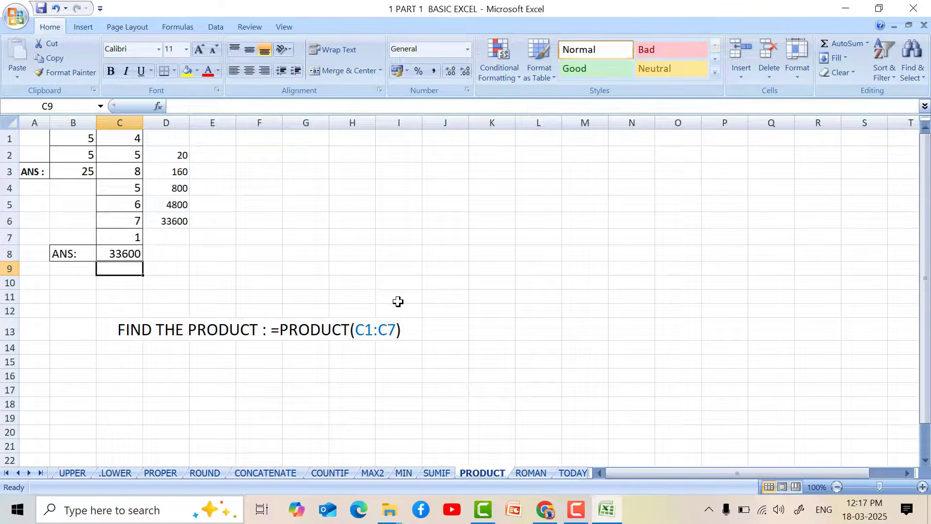
Enter the formula =ROMAN(A1) in cell B1 of the ROMAN sheet.
key("ctrl+Page_Down")
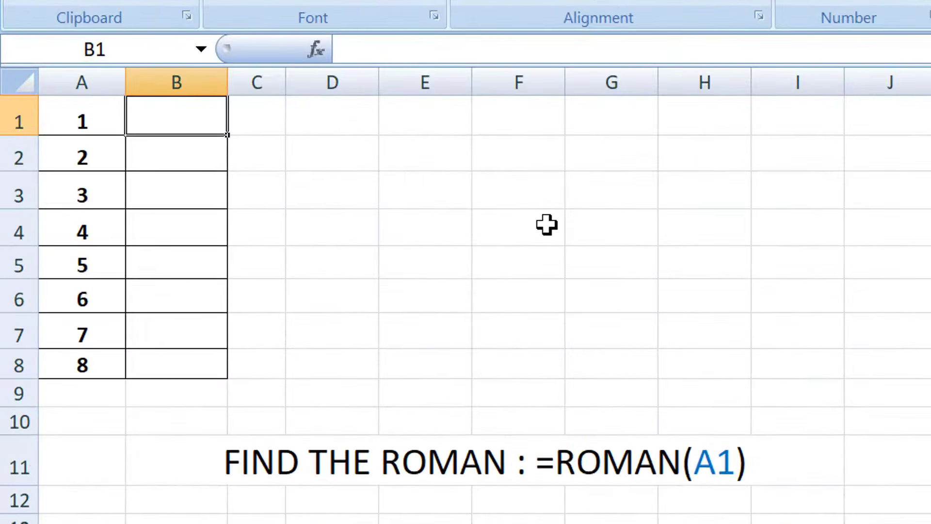
type("=ROMAN(")
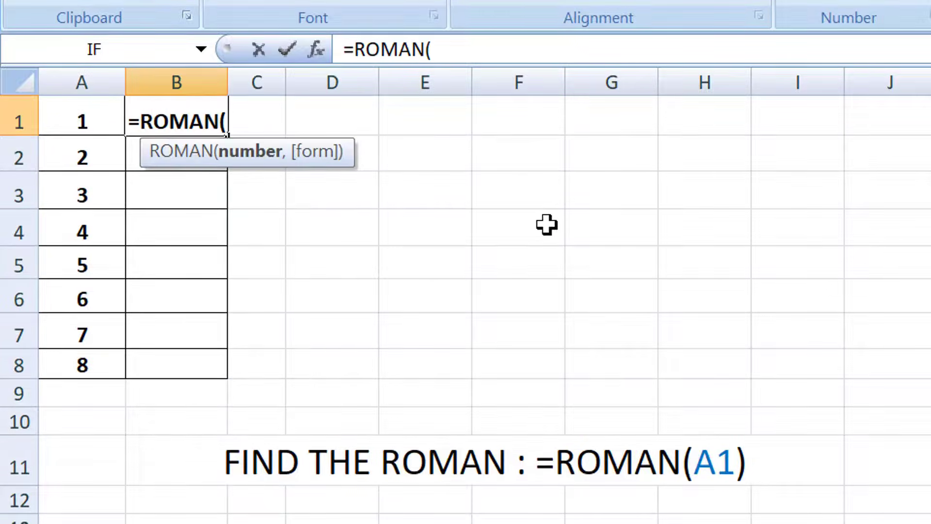
type("A1)")
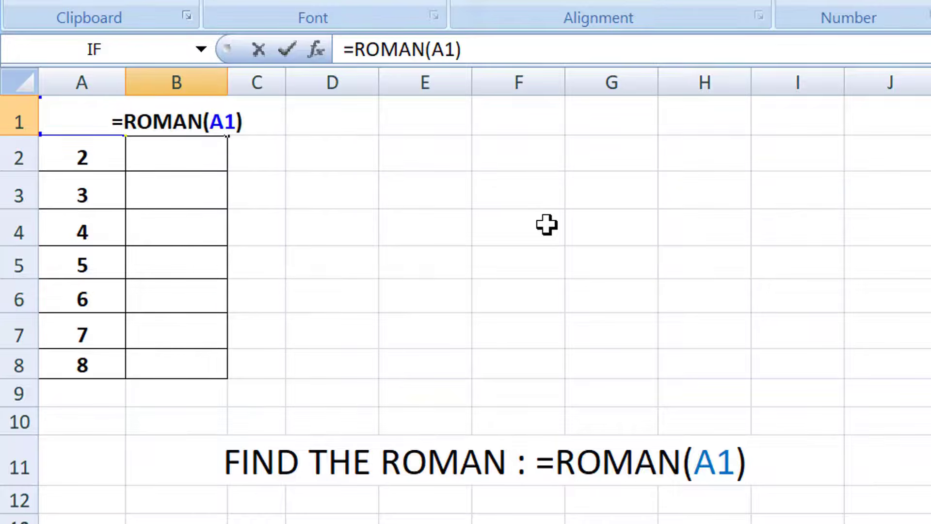
key("Return")
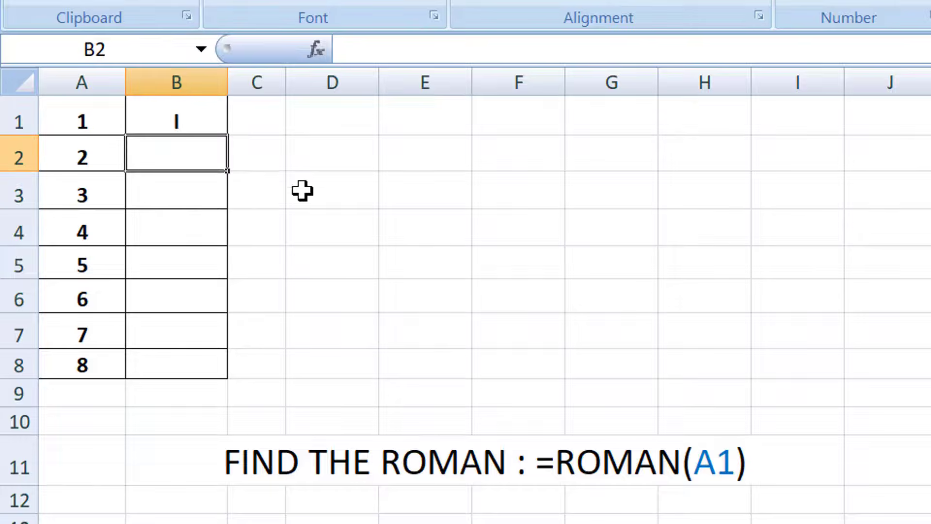
Fill the ROMAN formula from cell B1 down through cell B8.
left_click(216, 109)
left_click_drag(230, 139, 237, 369)
left_click(884, 287)
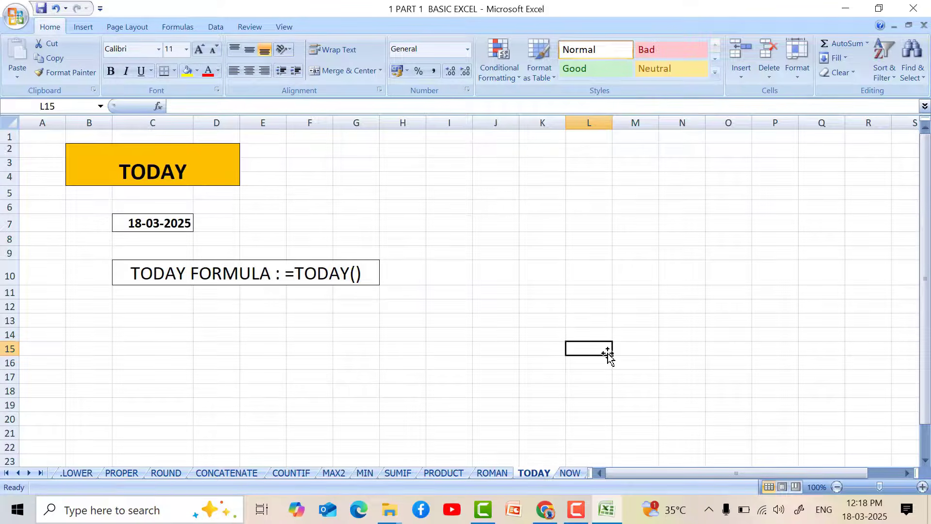
Enter the formula =TODAY() in cell C7 of the TODAY sheet.
left_click(172, 225)
type("=TODAY")
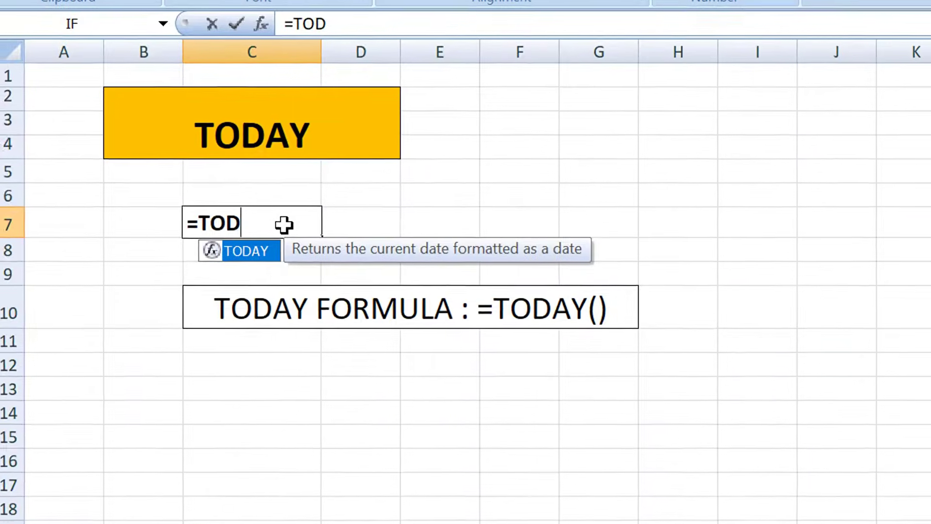
type("()")
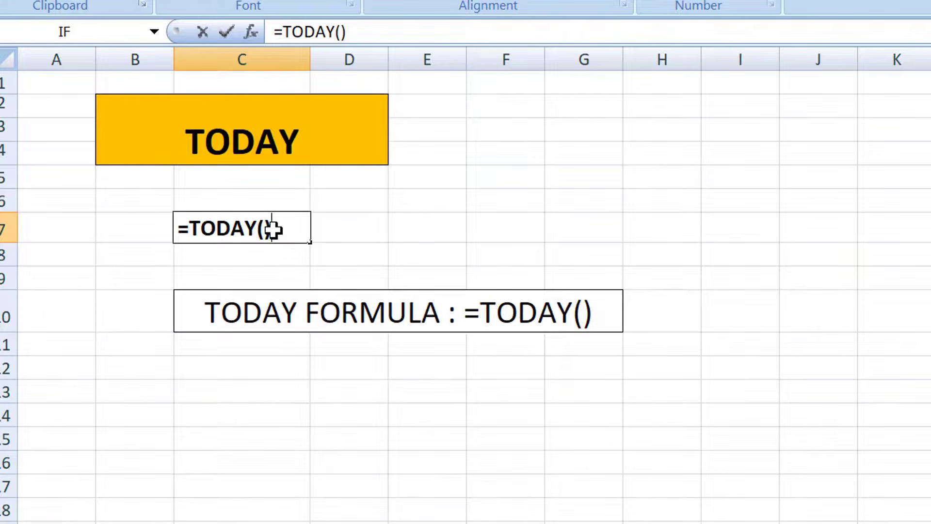
key("Return")
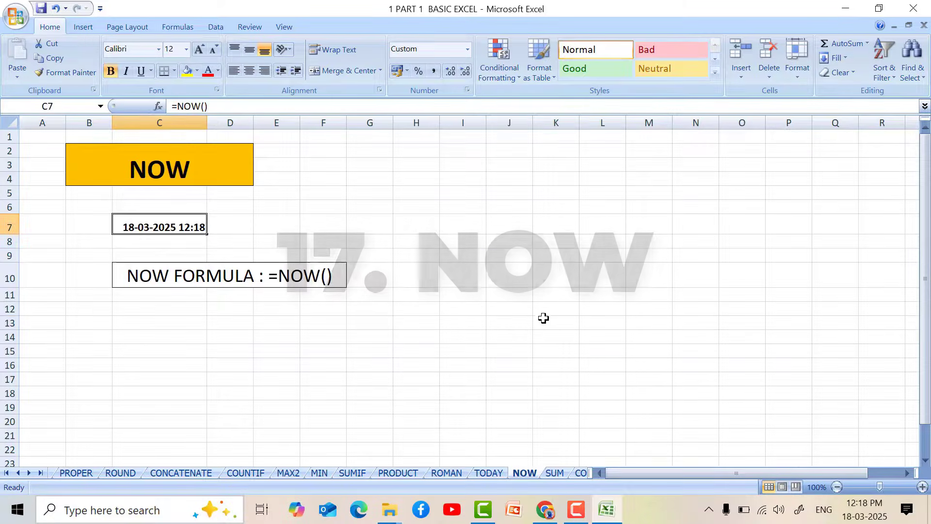
Enter the formula =NOW() in cell C7 of the NOW sheet.
left_click(548, 324)
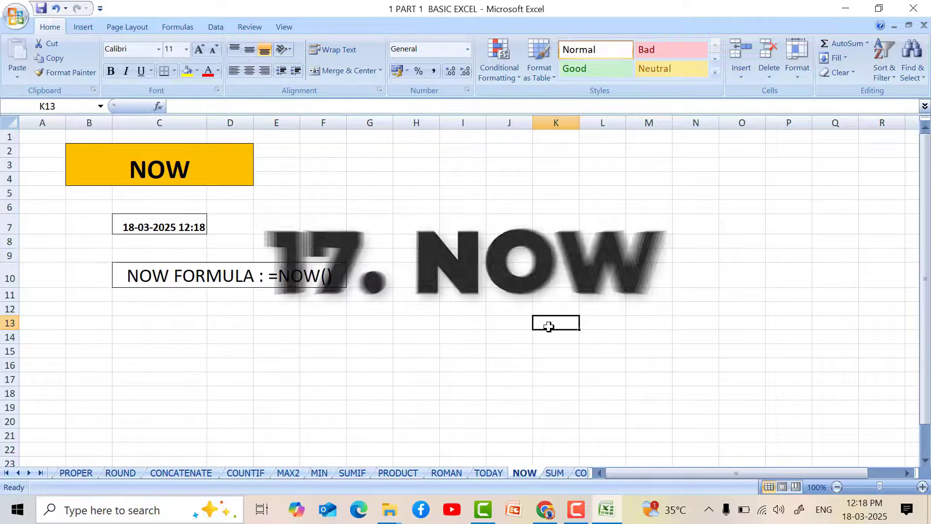
left_click(147, 233)
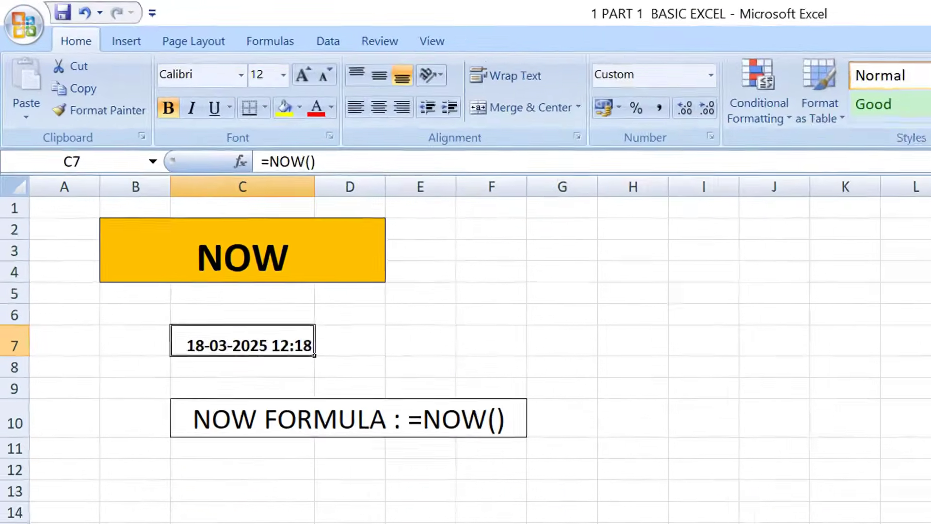
type("=NOW")
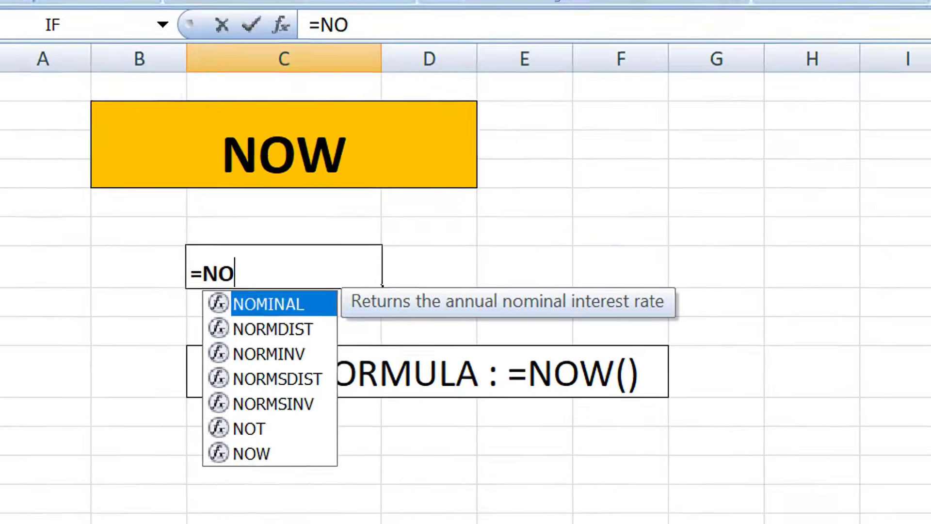
type("()")
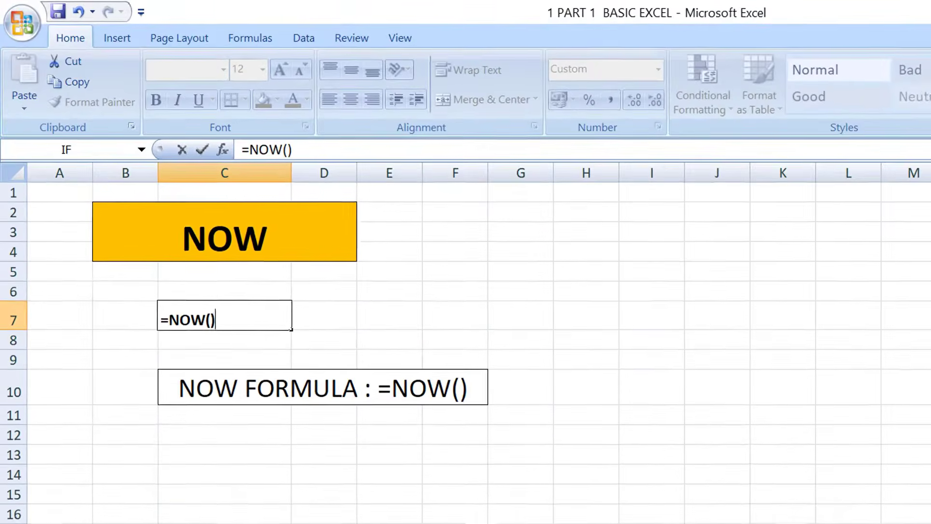
key("Return")
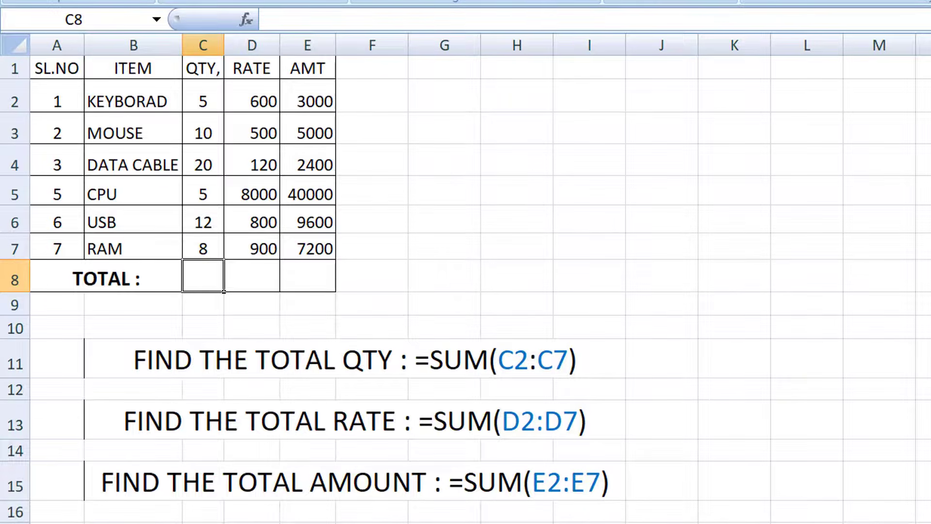
Total the QTY column with the formula =SUM(C2:C7) in cell C8 of the item table.
type("=SU")
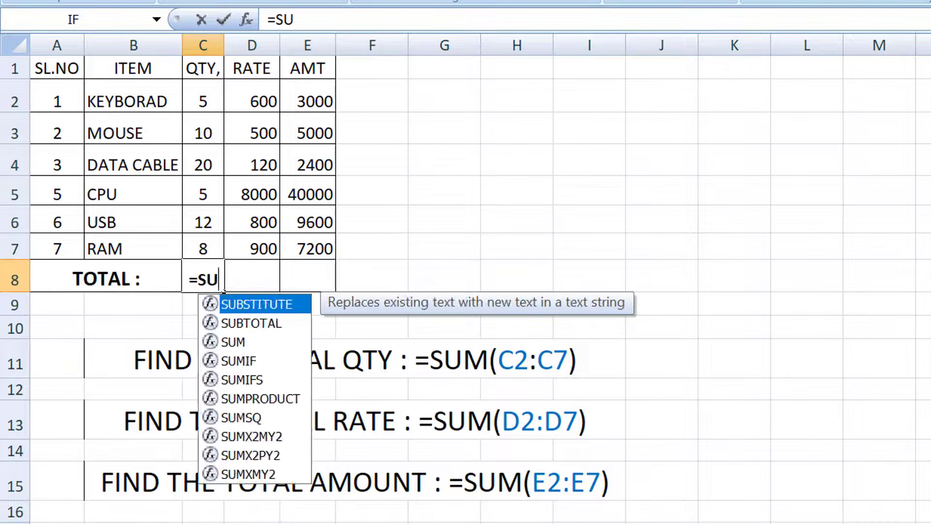
type("M(")
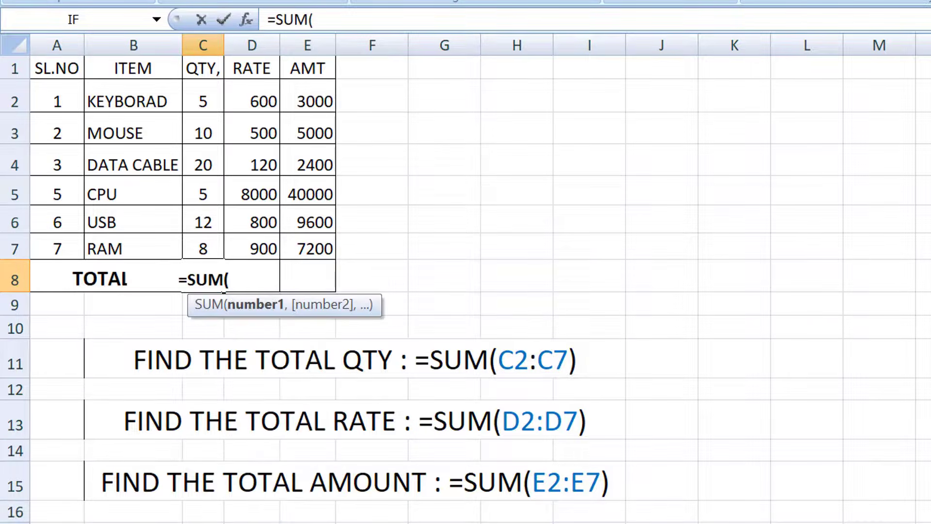
type("C2")
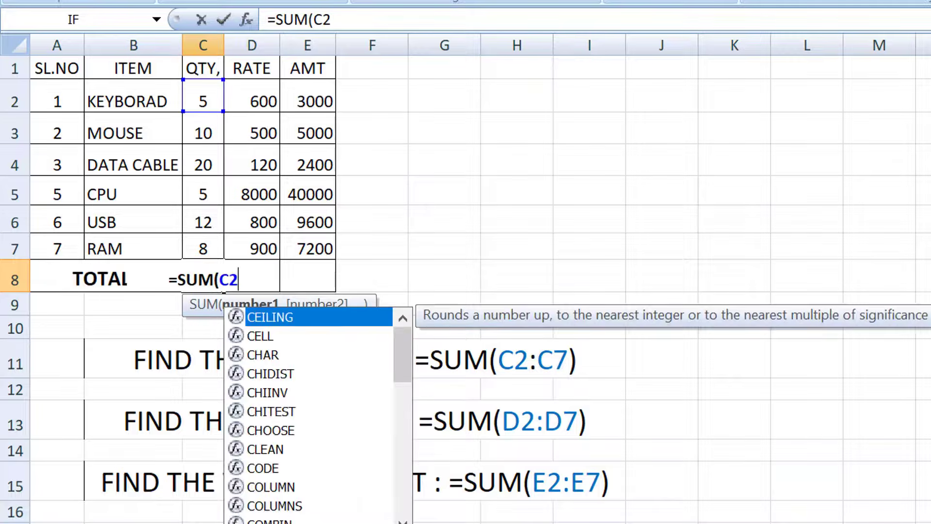
type(":C")
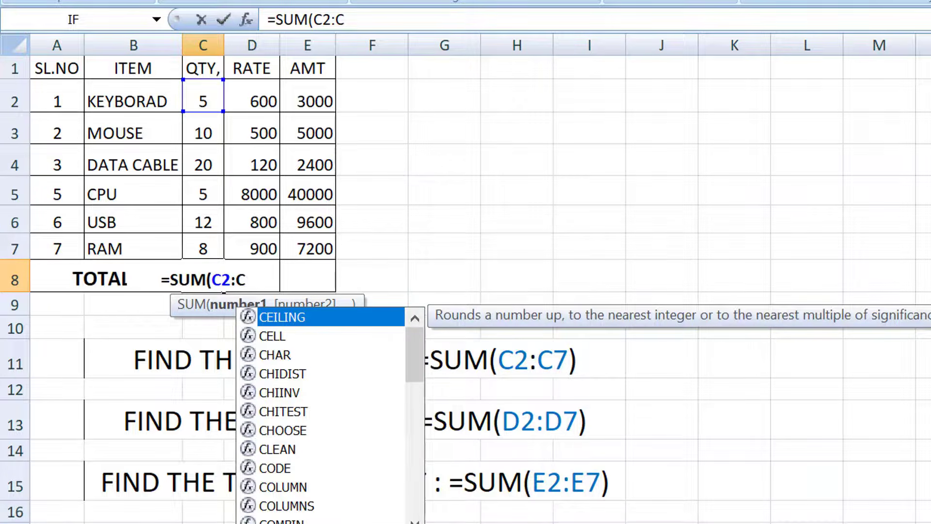
type("7")
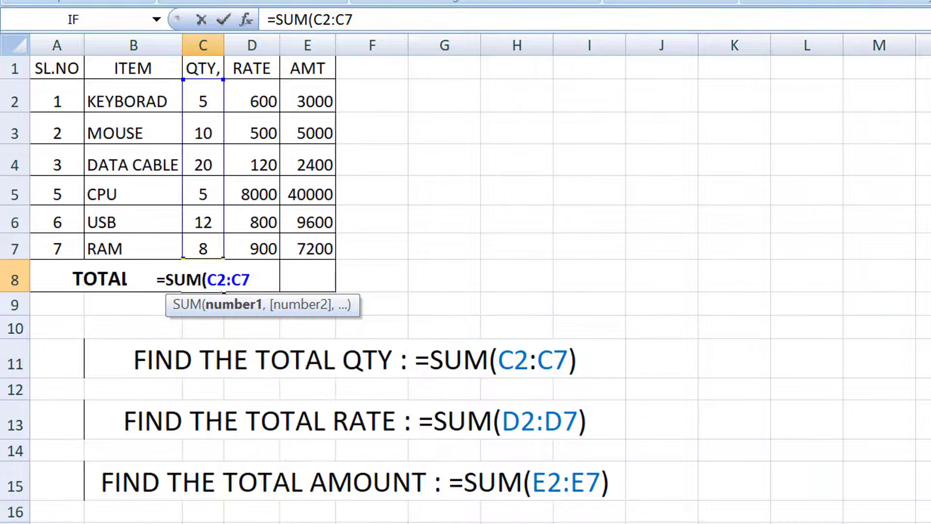
type(")")
key("Return")
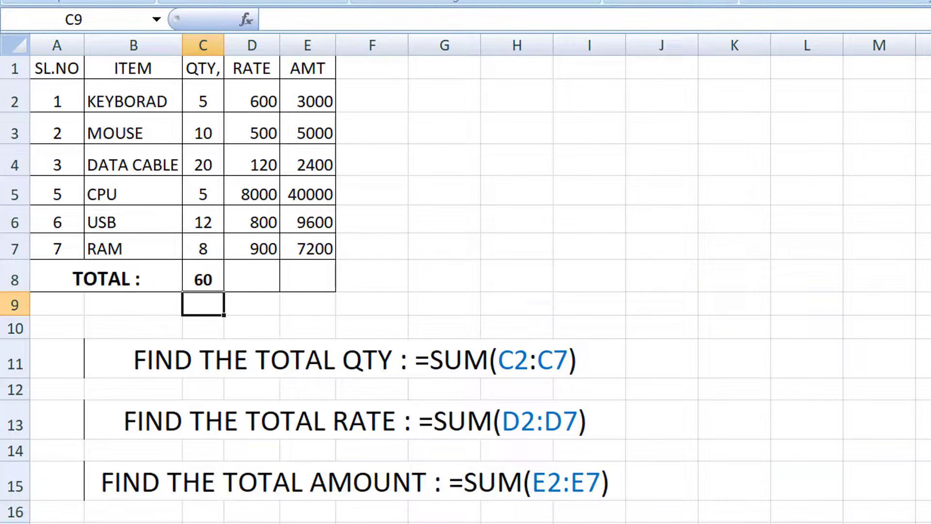
Total the RATE column with the formula =SUM(D2:D7) in cell D8 of the item table.
left_click(252, 276)
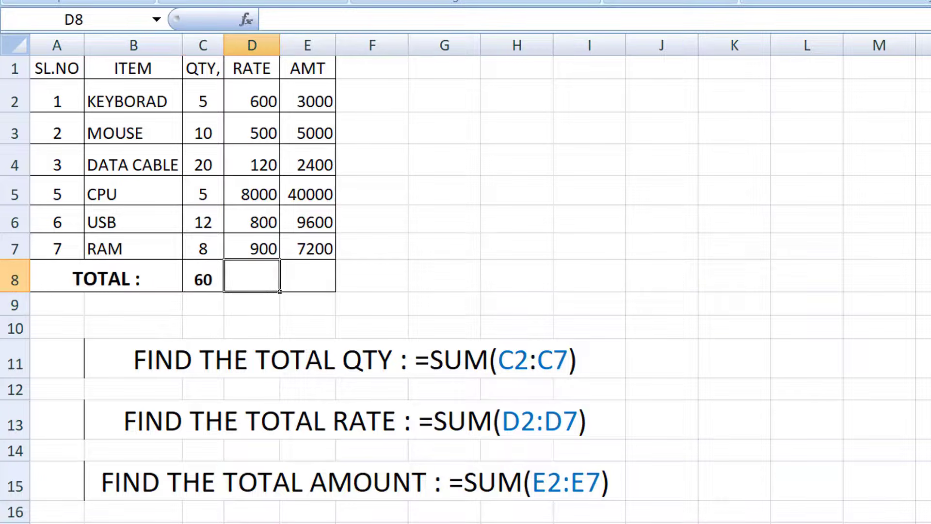
type("=")
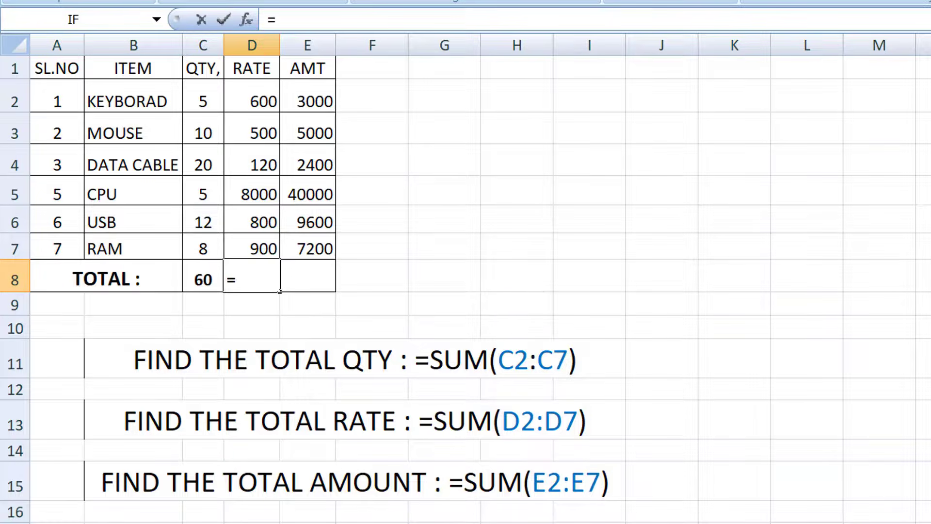
type("SUM(")
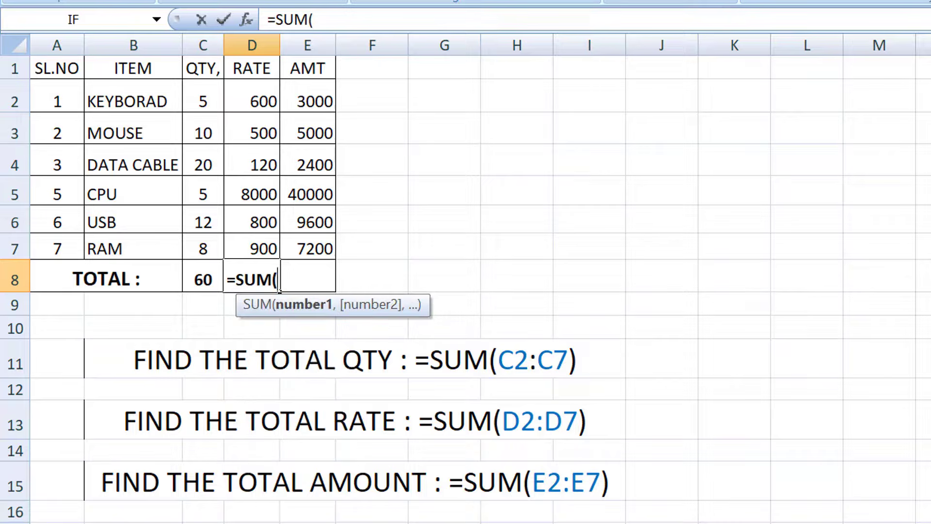
type("D")
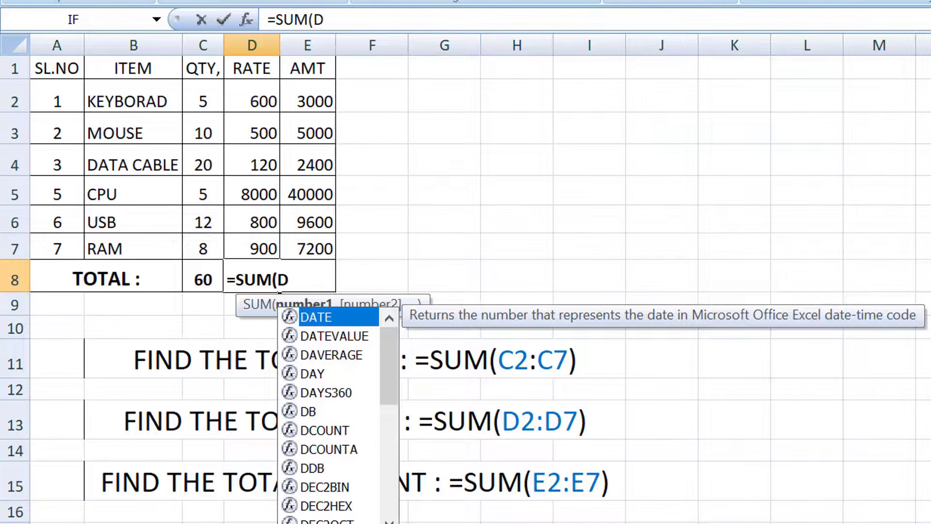
type("2:D7)")
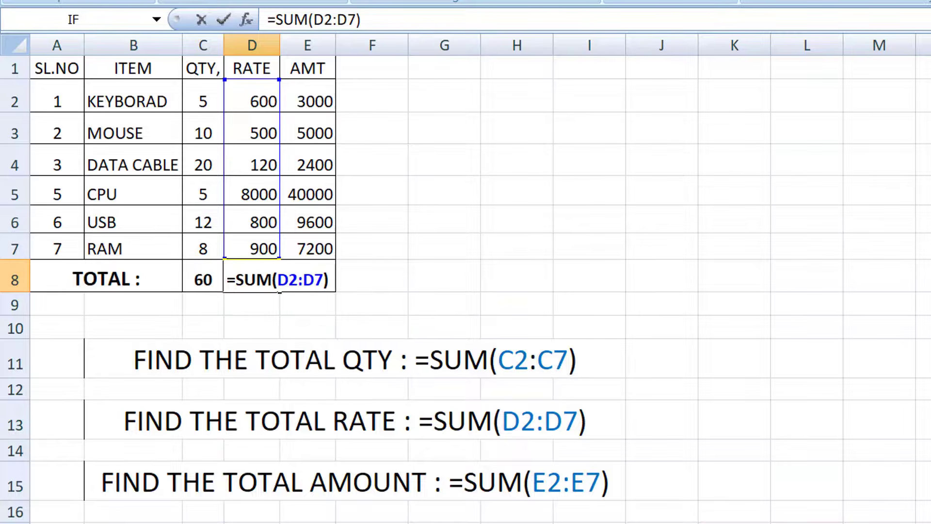
key("Return")
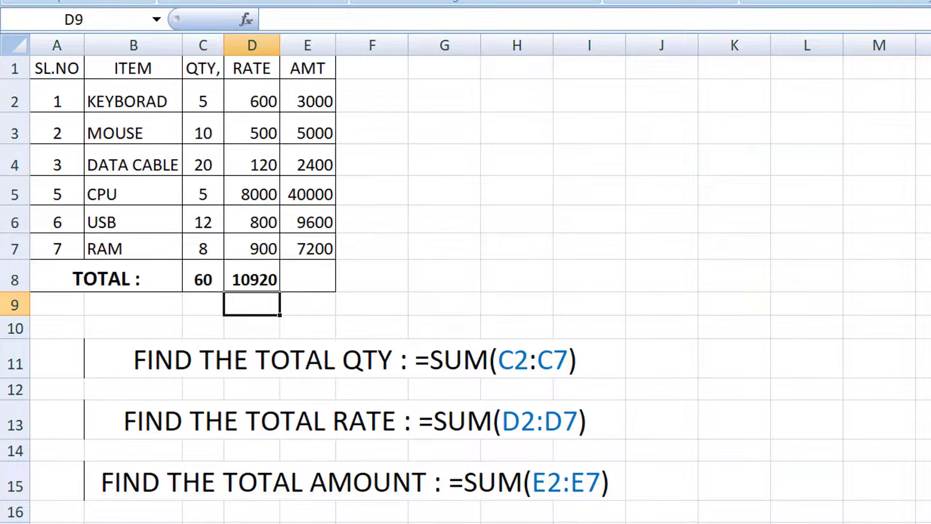
Total the AMT column with the formula =SUM(E2:E7) in cell E8 of the item table.
left_click(307, 276)
type("=")
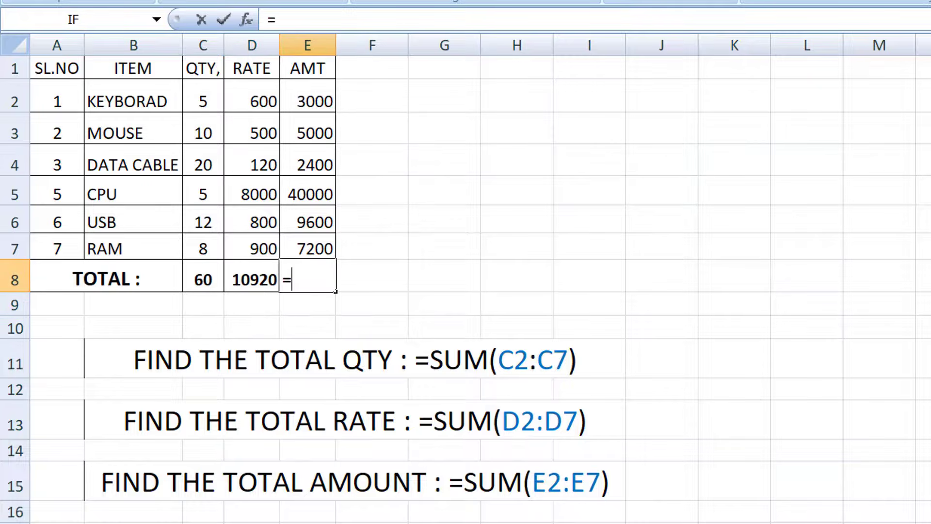
type("SUM")
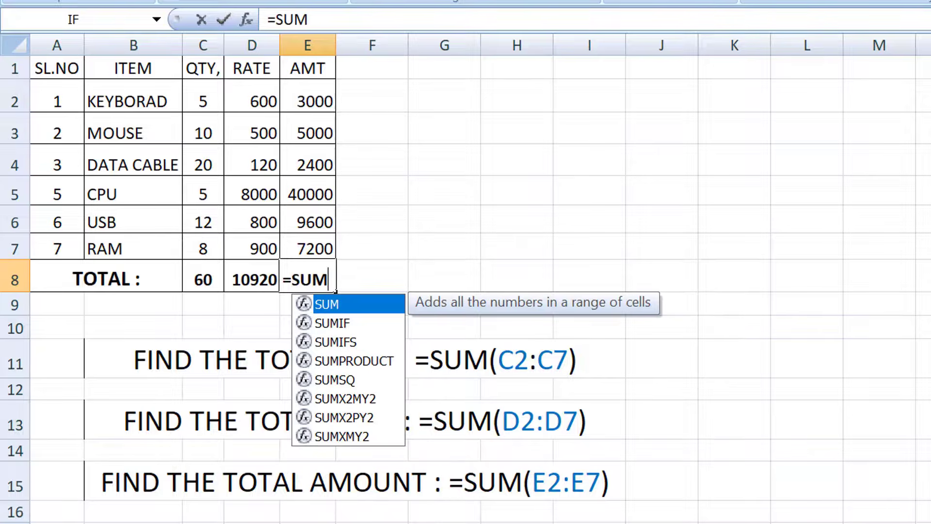
type("(")
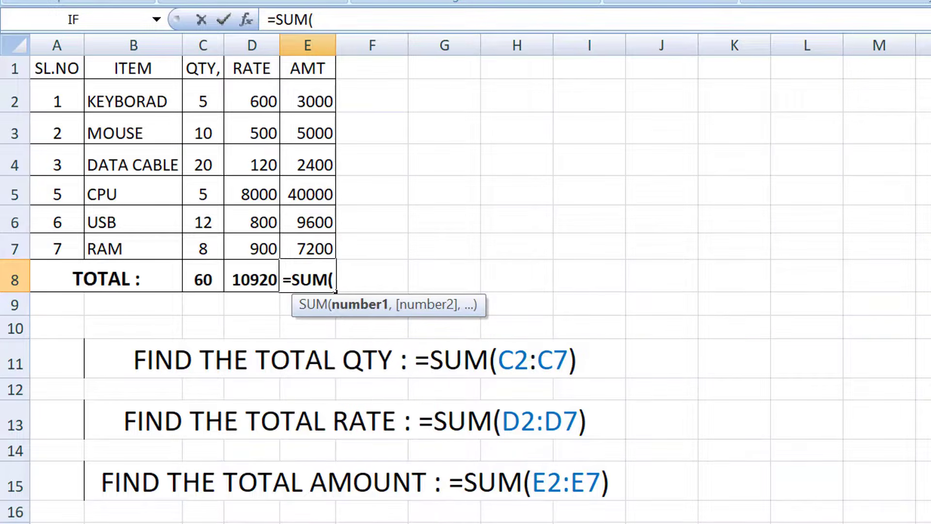
type("E2:E")
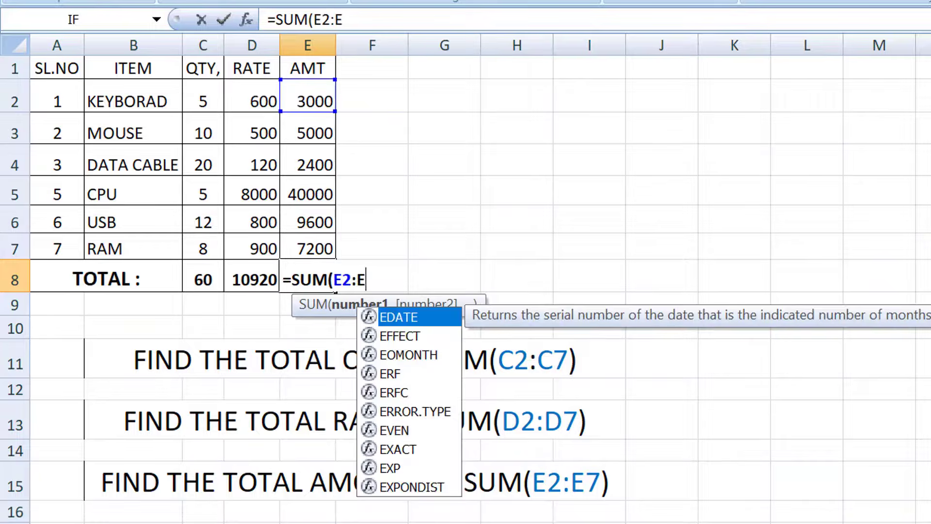
type("7)")
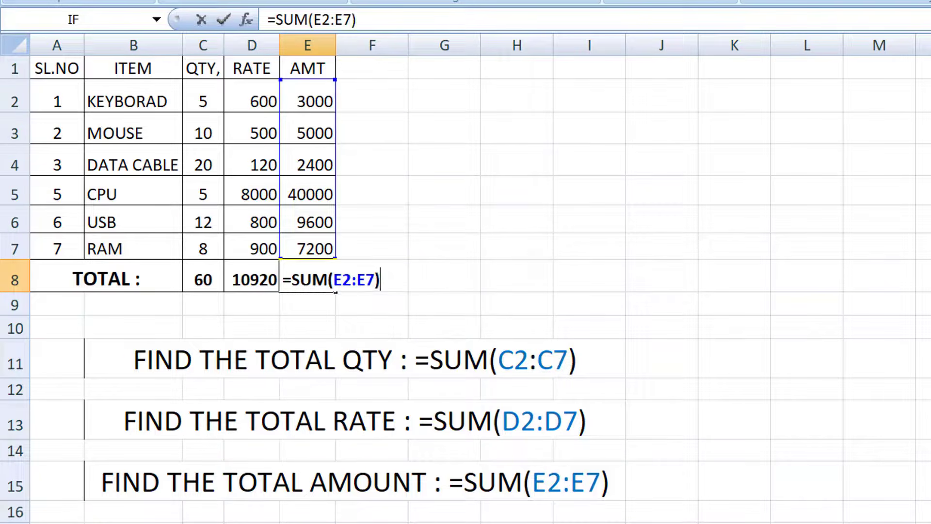
key("Return")
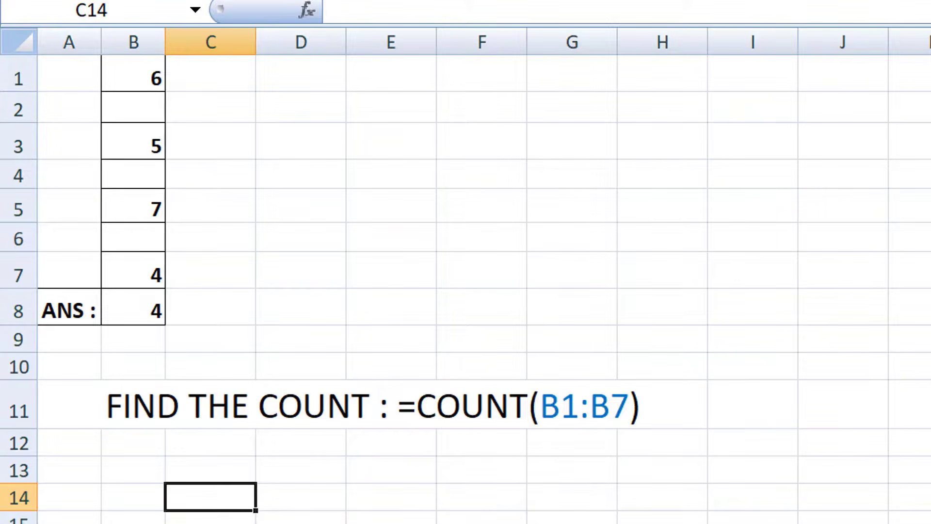
Count the numeric entries with the formula =COUNT(B1:B7) in the ANS cell B8 of the COUNT sheet.
left_click(134, 307)
type("=")
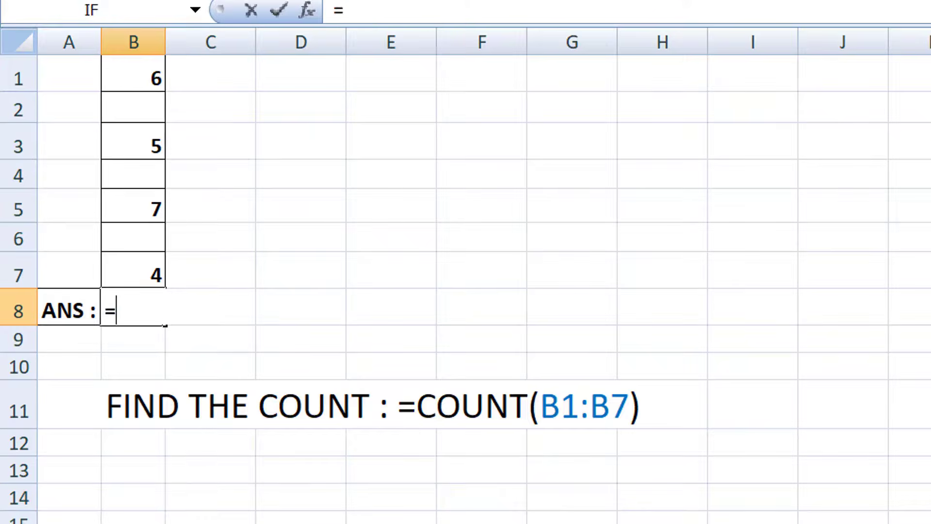
type("COUNT")
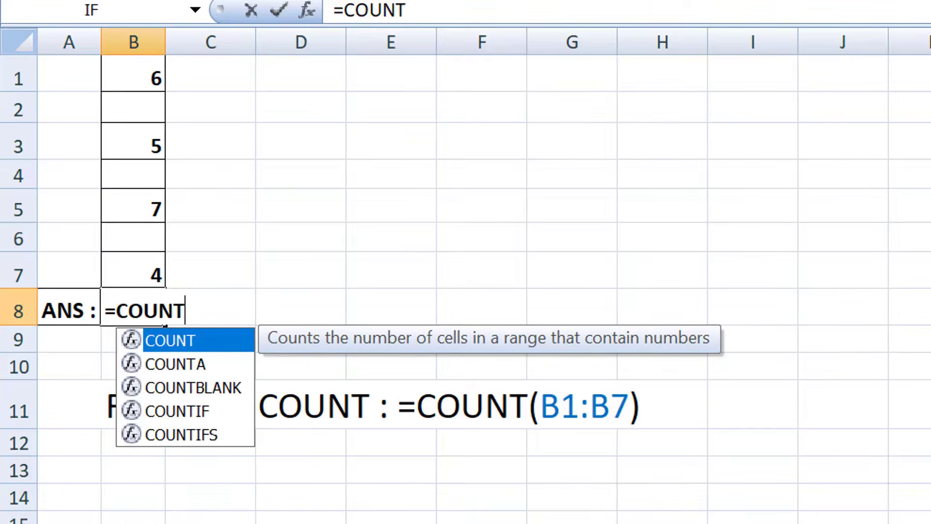
type("(")
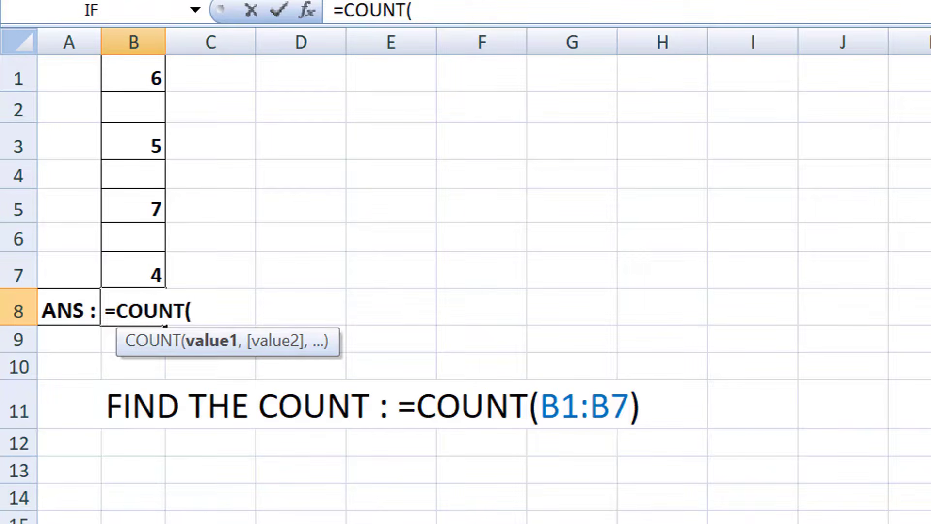
type("B")
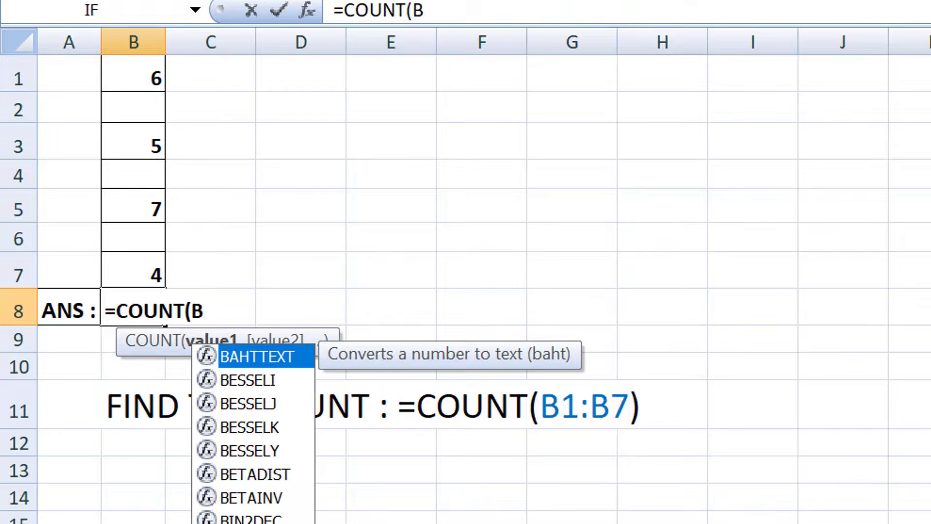
type("1:B7)")
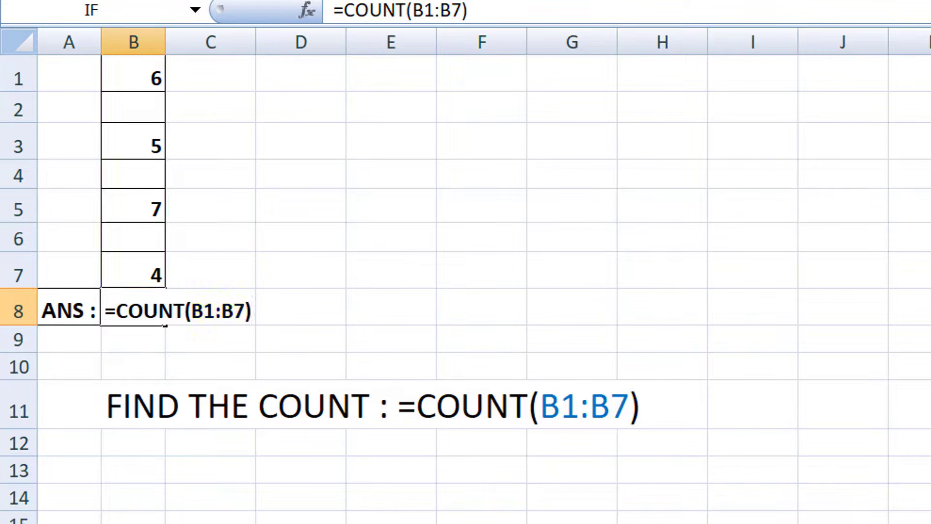
key("Return")
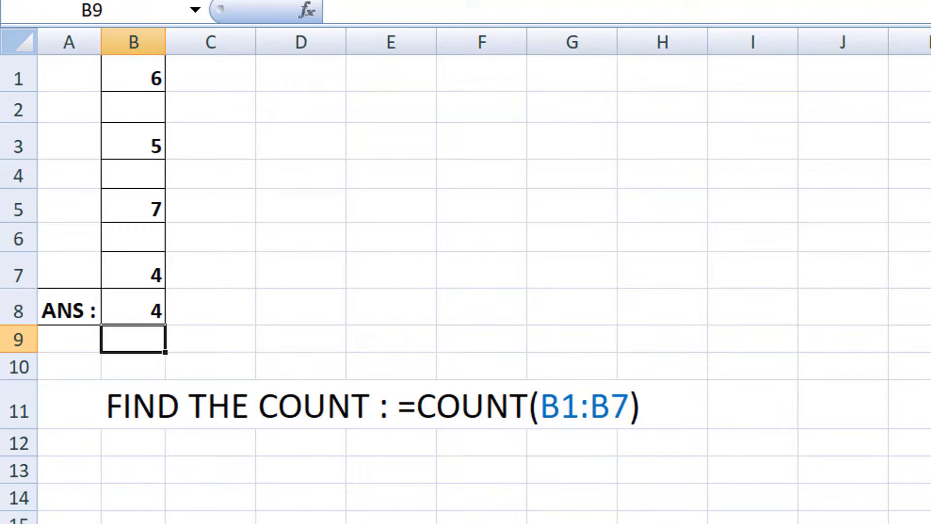
Enter a person's first name as a text value in the empty cell B6 of the counted range.
left_click(126, 243)
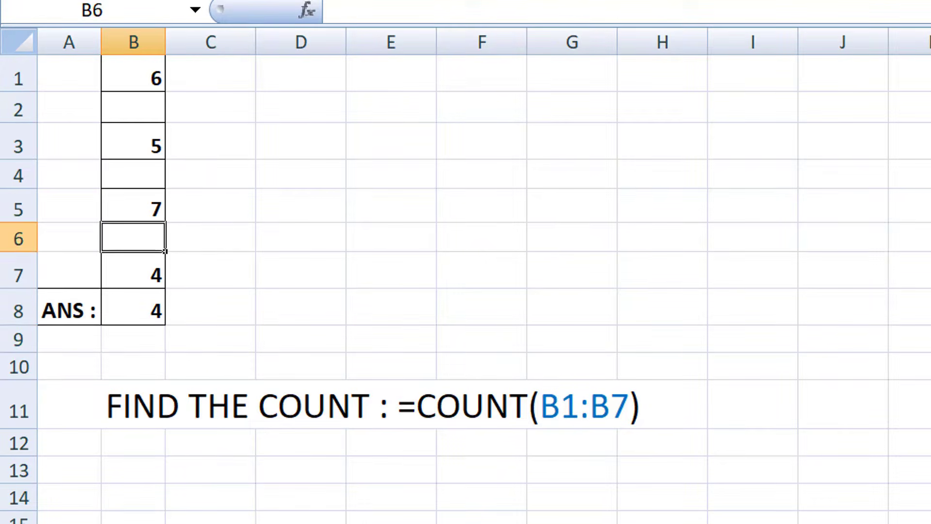
type("ANU")
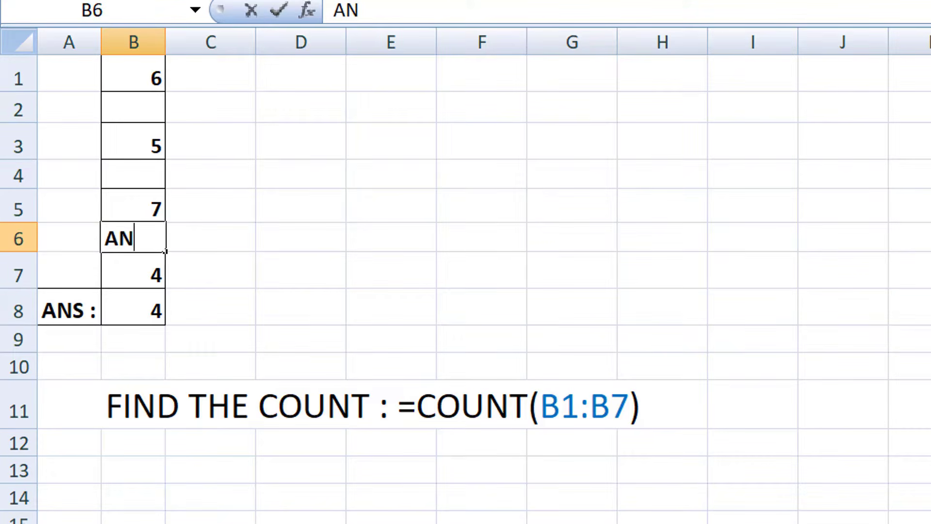
key("Up")
key("Up")
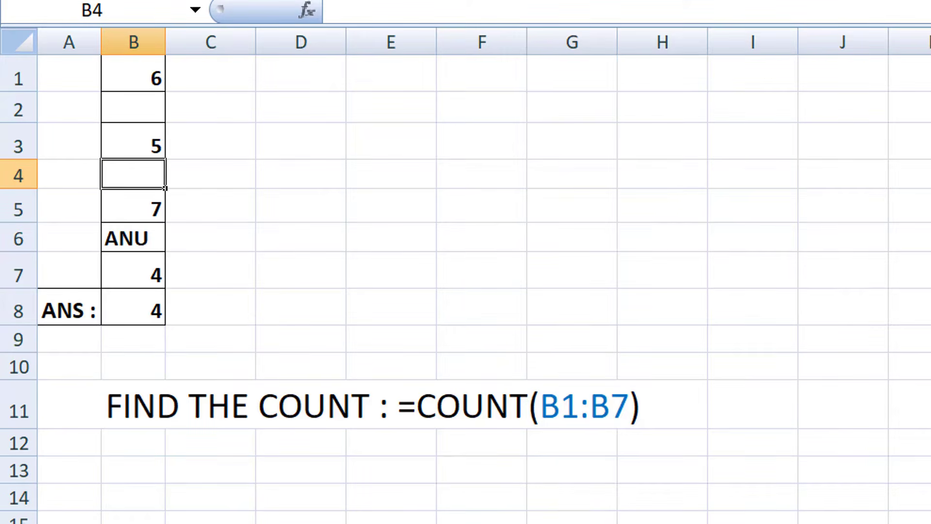
Enter a person's first name followed by -50 in cell B4 and widen column B to fit the text.
type("MANU")
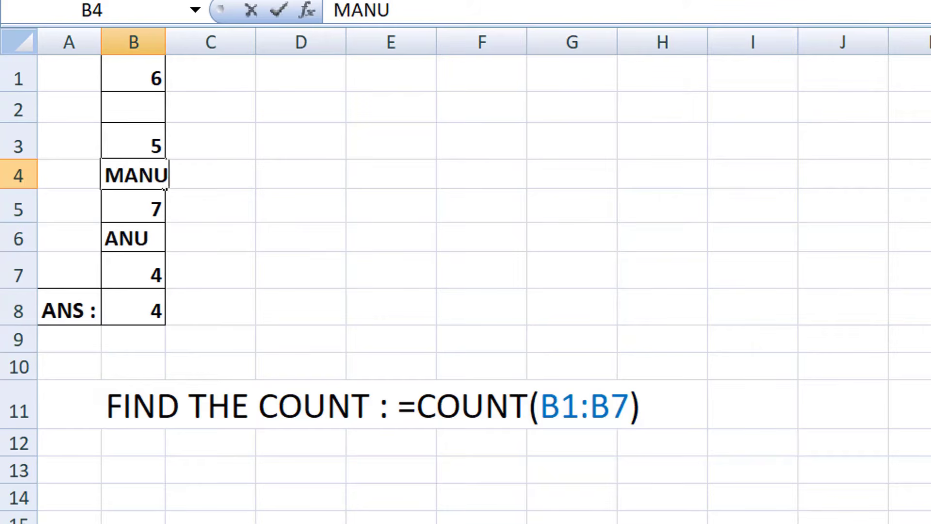
type("-50")
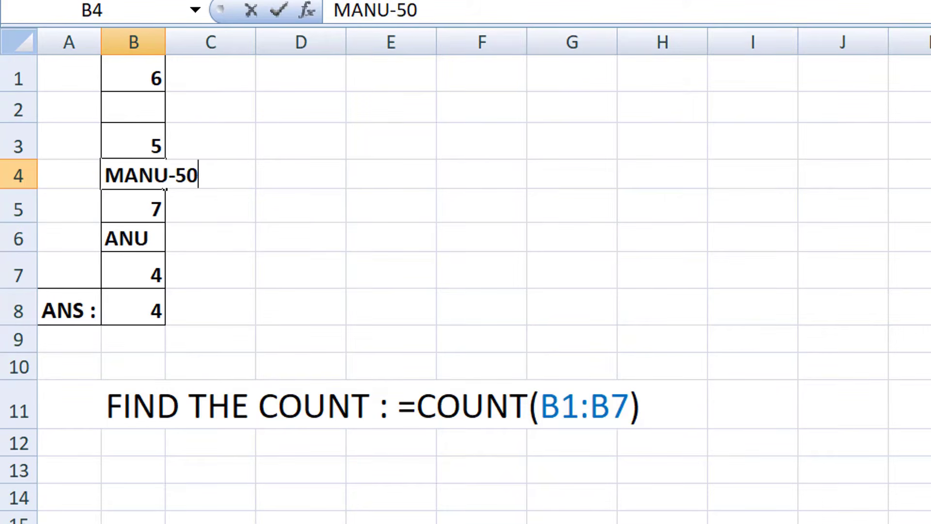
key("Return")
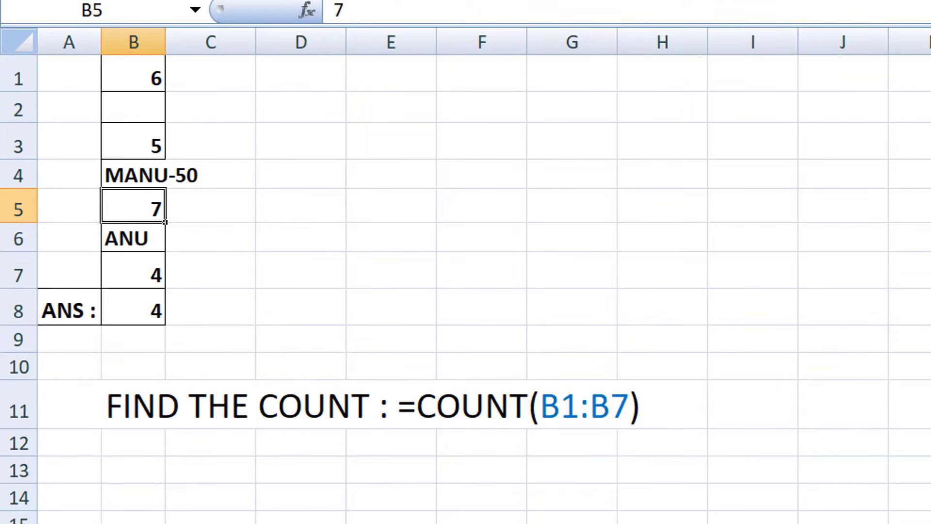
left_click_drag(166, 46, 221, 45)
left_click(400, 190)
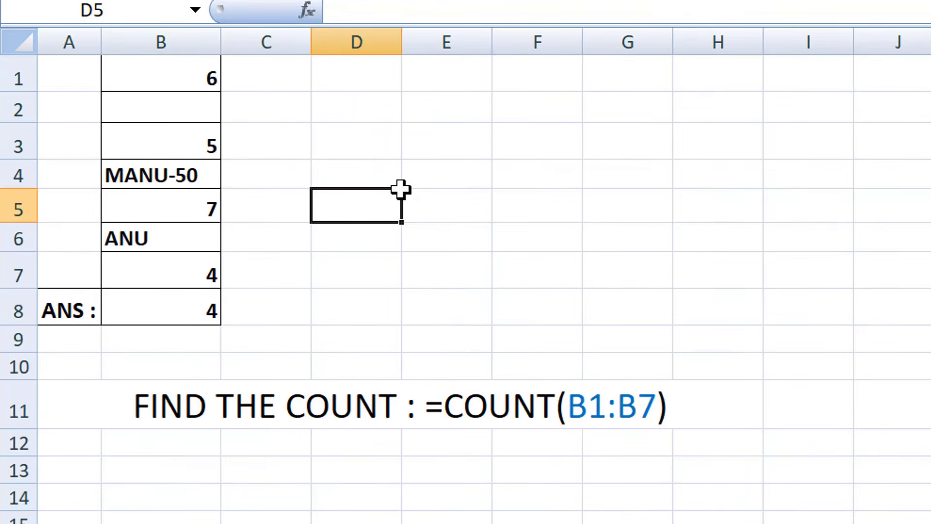